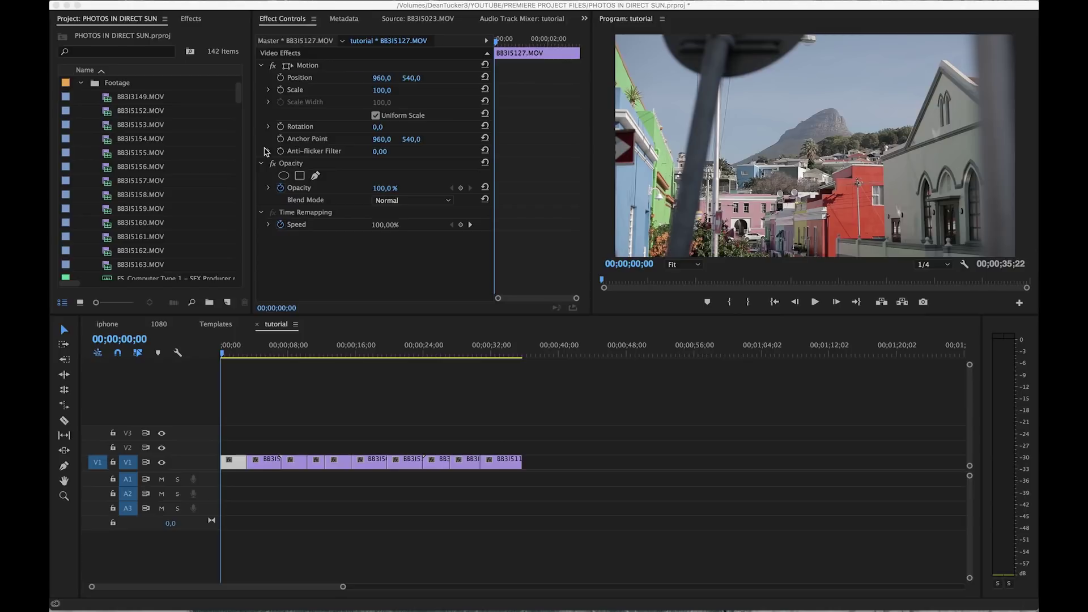
Scrub to about 7 seconds, razor-cut the first V1 clip BB3I5127, then undo the cut
{"action": "left_click", "coordinate": [232, 351]}
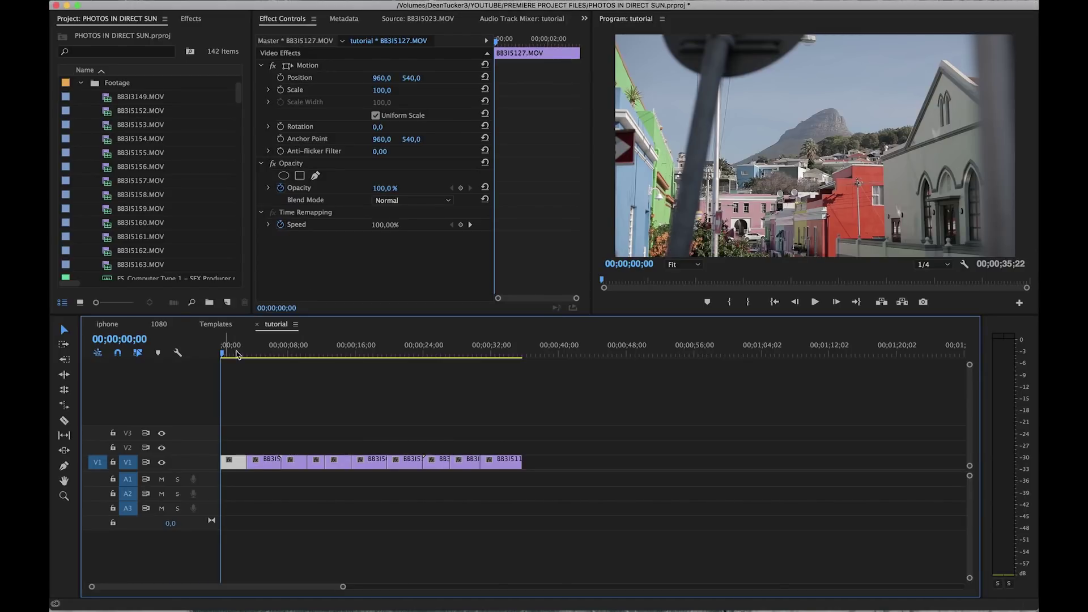
{"action": "left_click_drag", "start_coordinate": [249, 355], "coordinate": [226, 356]}
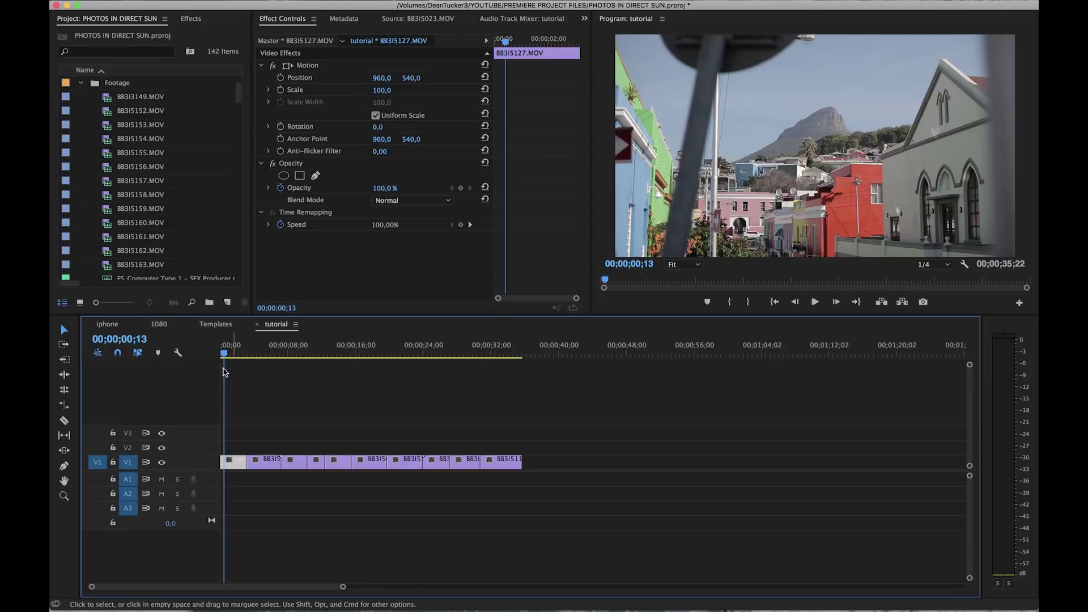
{"action": "left_click", "coordinate": [66, 423]}
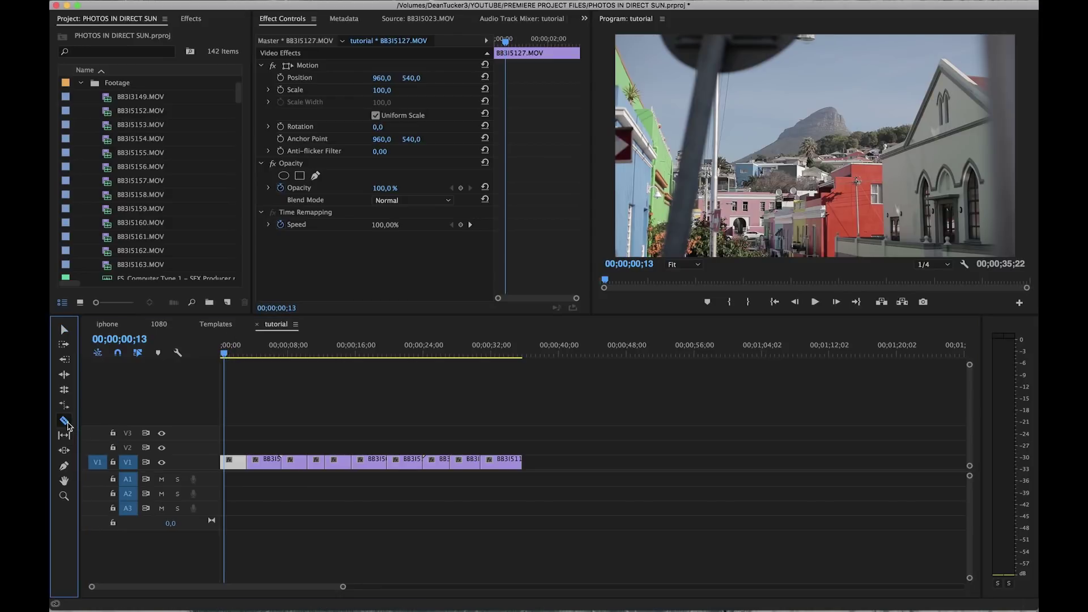
{"action": "key", "text": "="}
{"action": "key", "text": "="}
{"action": "left_click", "coordinate": [253, 463]}
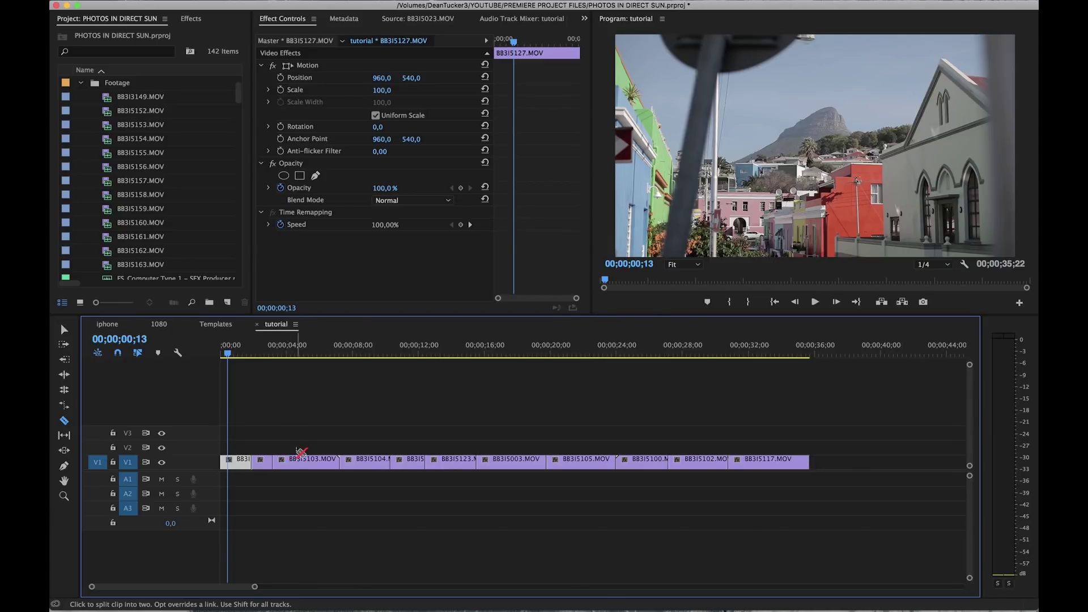
{"action": "key", "text": "super+z"}
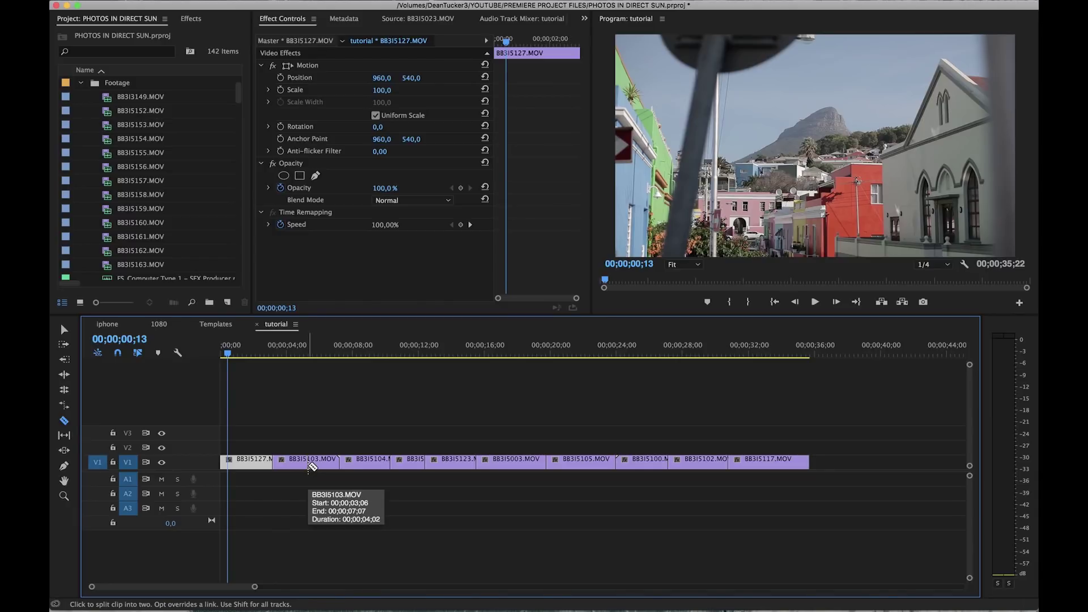
{"action": "left_click", "coordinate": [131, 5]}
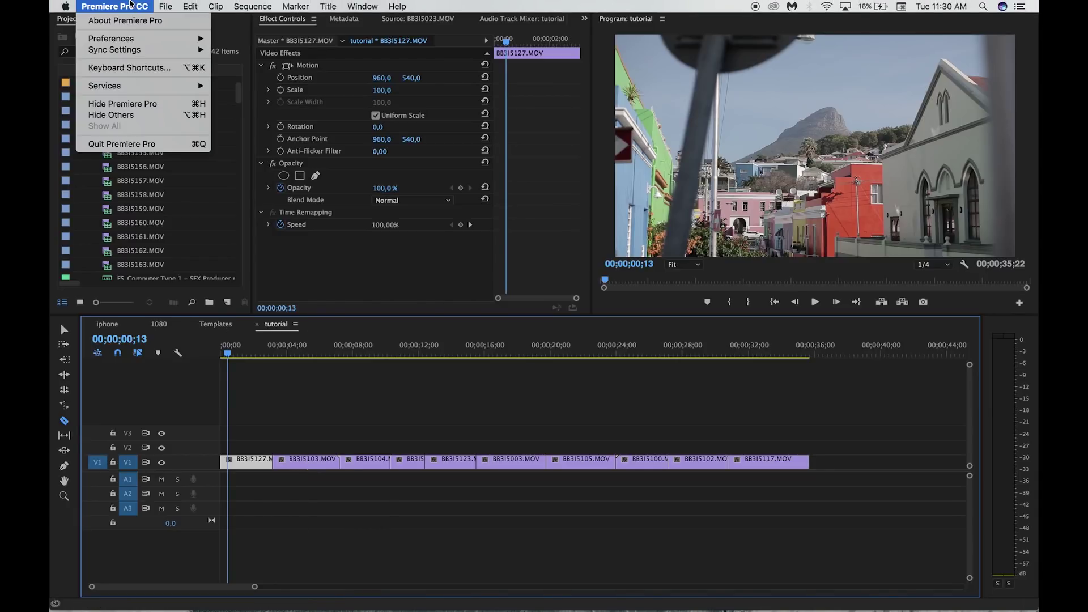
{"action": "left_click", "coordinate": [129, 68]}
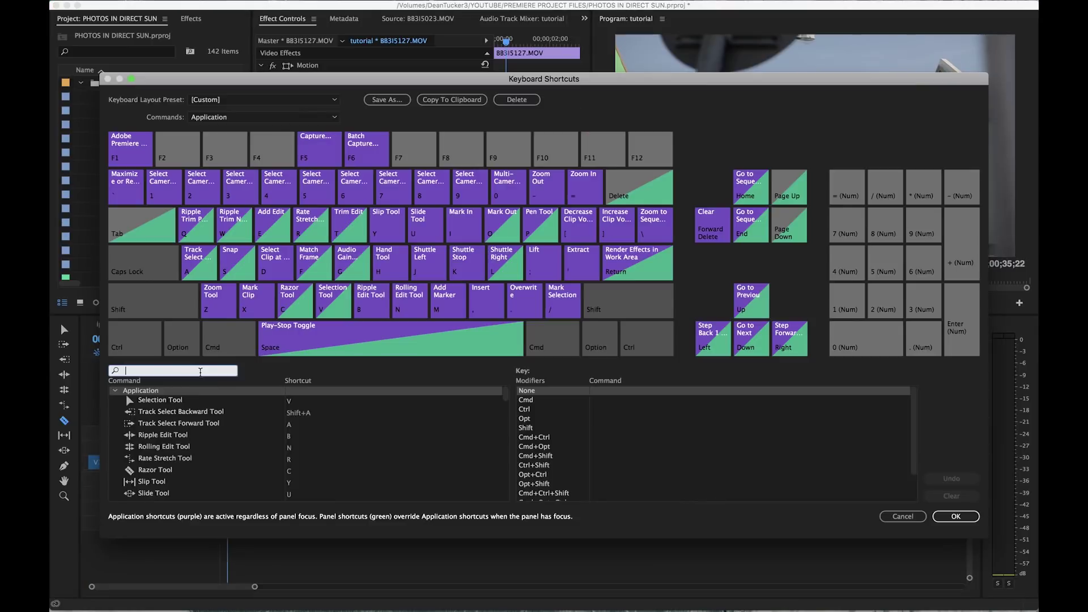
{"action": "type", "text": "add edit"}
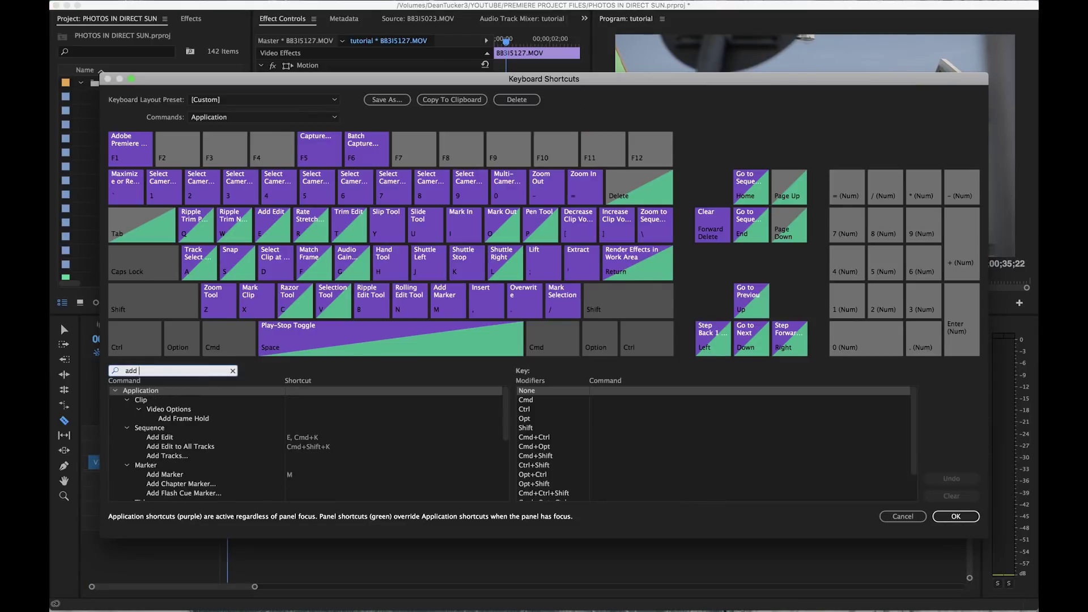
{"action": "left_click", "coordinate": [364, 412]}
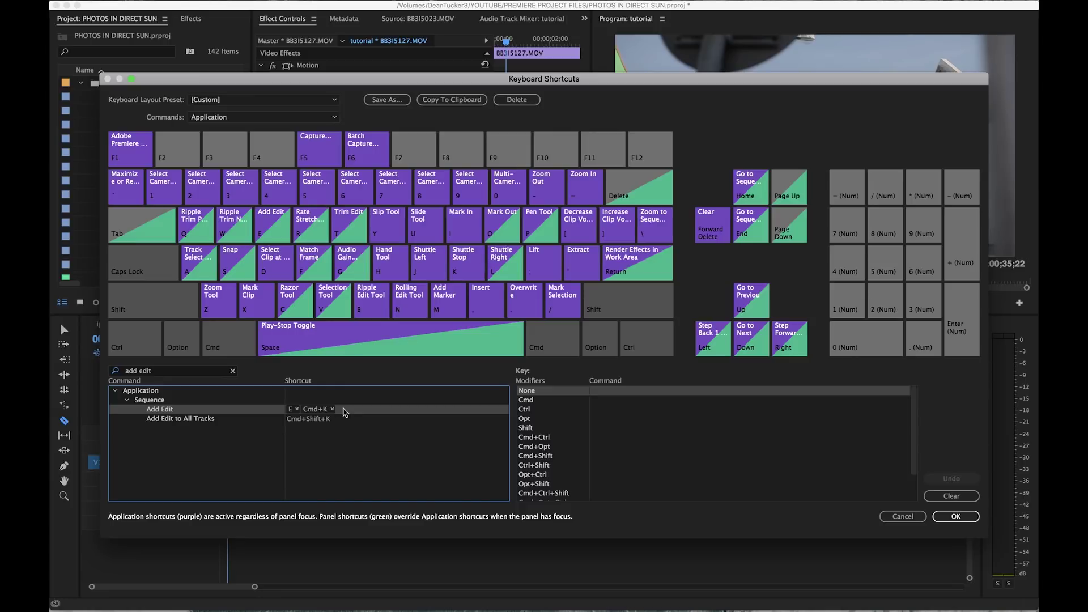
{"action": "left_click", "coordinate": [347, 411]}
{"action": "left_click", "coordinate": [373, 407]}
{"action": "left_click", "coordinate": [358, 413]}
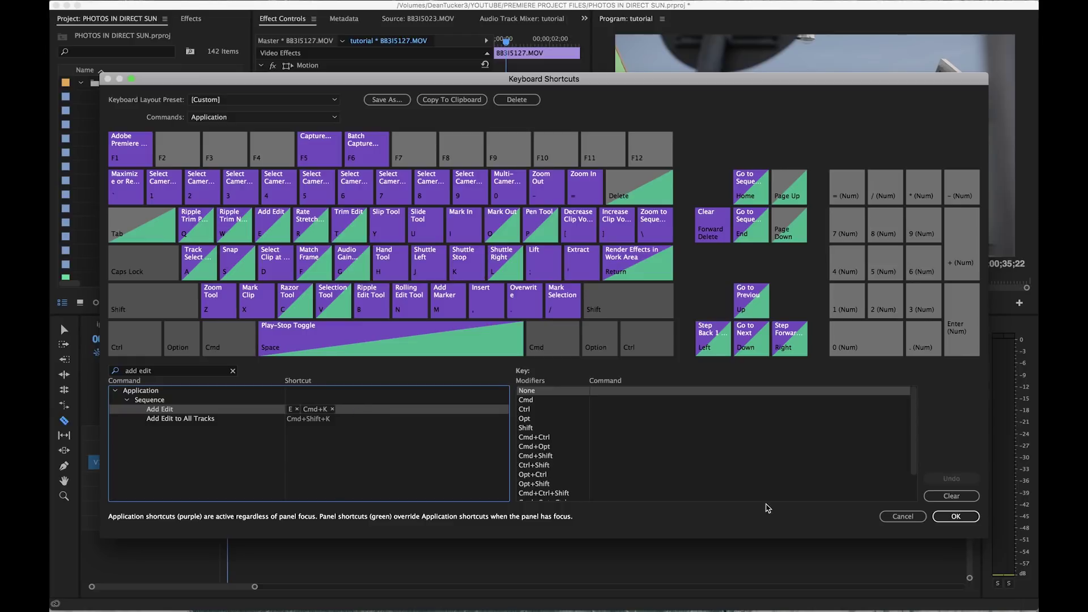
{"action": "left_click", "coordinate": [963, 518]}
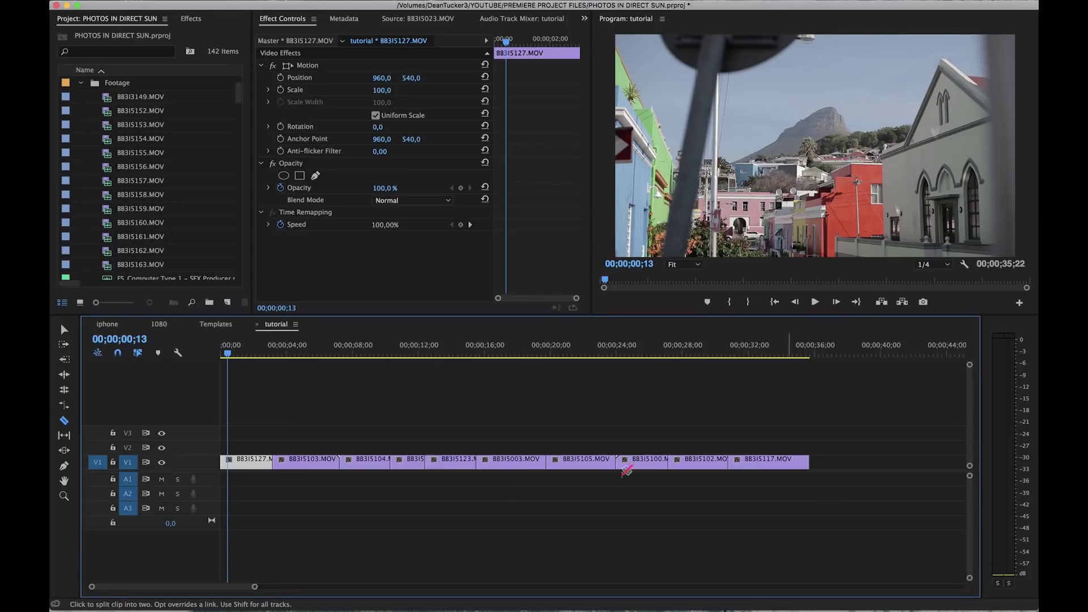
Split BB3I5103 at 00;00;04;22 with Add Edit (Cmd+K)
{"action": "left_click", "coordinate": [290, 350]}
{"action": "left_click_drag", "start_coordinate": [292, 350], "coordinate": [299, 352]}
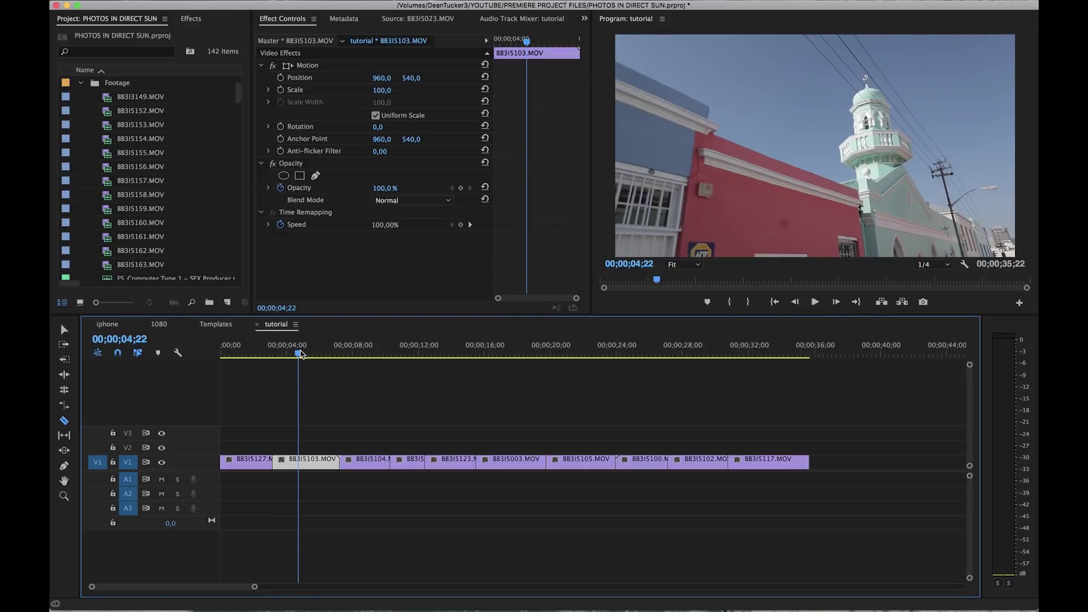
{"action": "key", "text": "super+k"}
Check the cut zoomed in, return to the Selection tool, and move the playhead to about 14 seconds
{"action": "key", "text": "equal"}
{"action": "key", "text": "equal"}
{"action": "key", "text": "equal"}
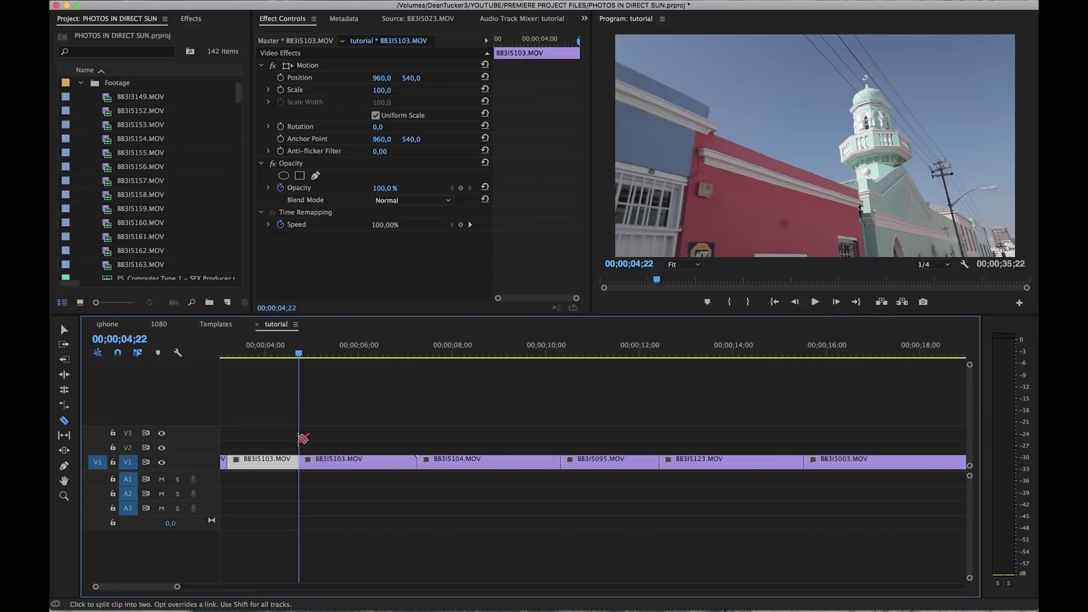
{"action": "key", "text": "minus"}
{"action": "key", "text": "minus"}
{"action": "key", "text": "v"}
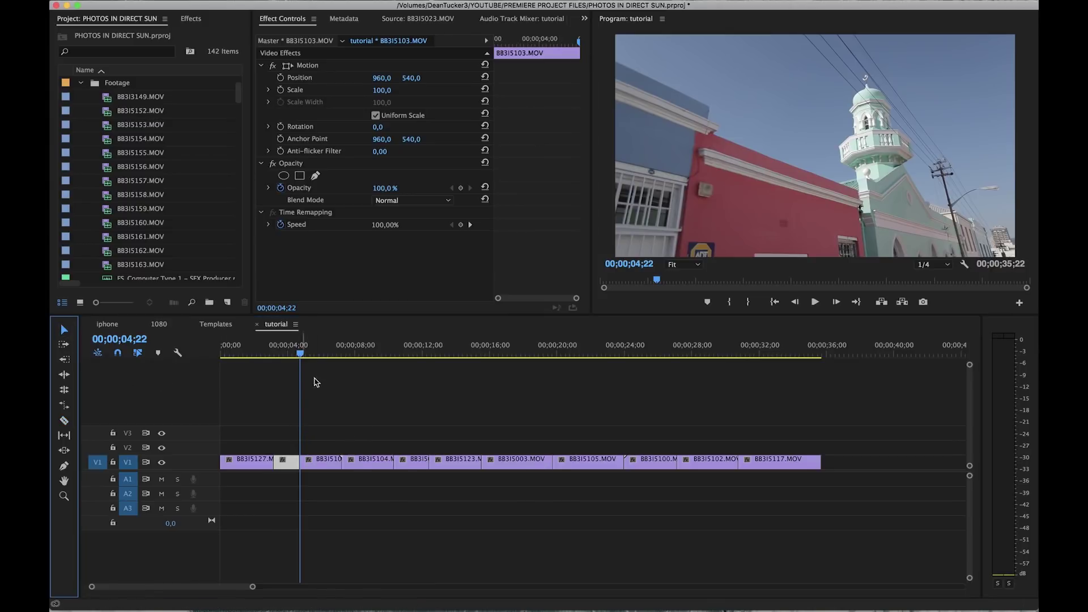
{"action": "left_click", "coordinate": [362, 345]}
{"action": "left_click_drag", "start_coordinate": [362, 343], "coordinate": [459, 355]}
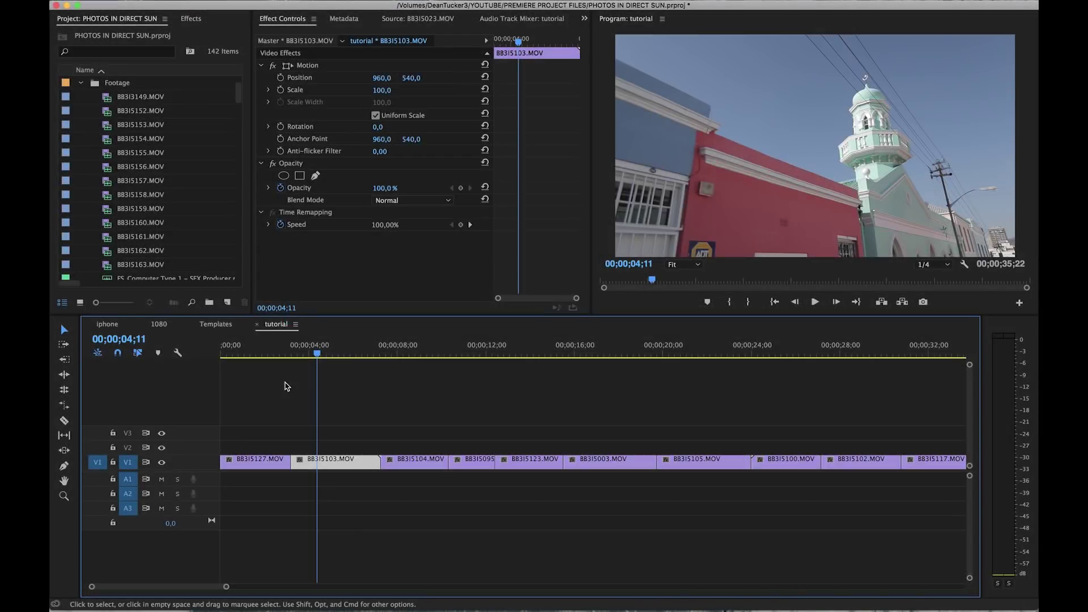
Split BB3I5103 at the playhead, delete the left piece, and ripple-delete the gap
{"action": "key", "text": "super+k"}
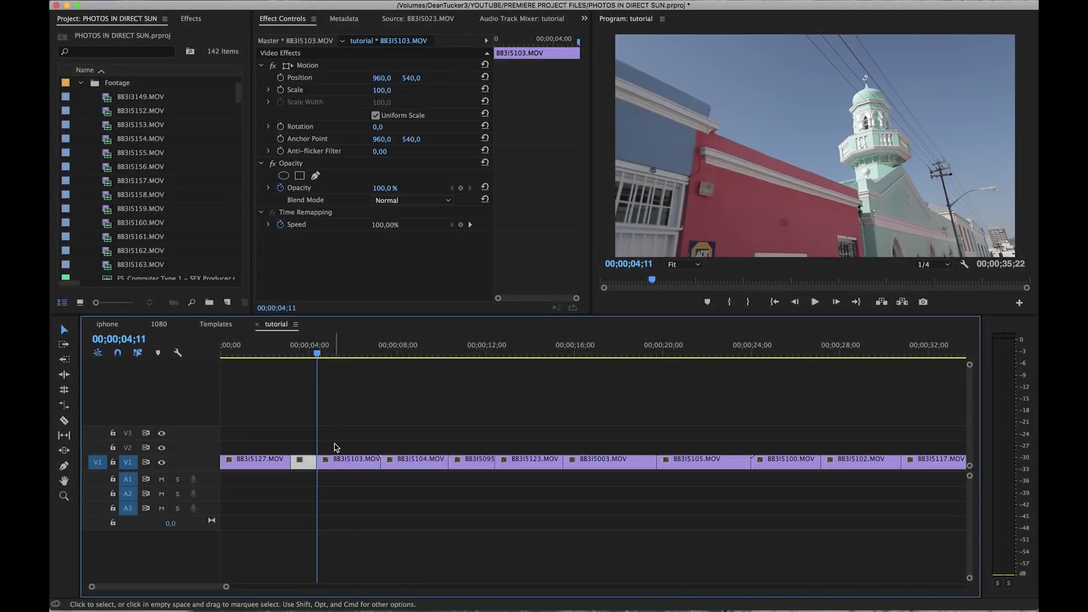
{"action": "key", "text": "Delete"}
{"action": "right_click", "coordinate": [298, 460]}
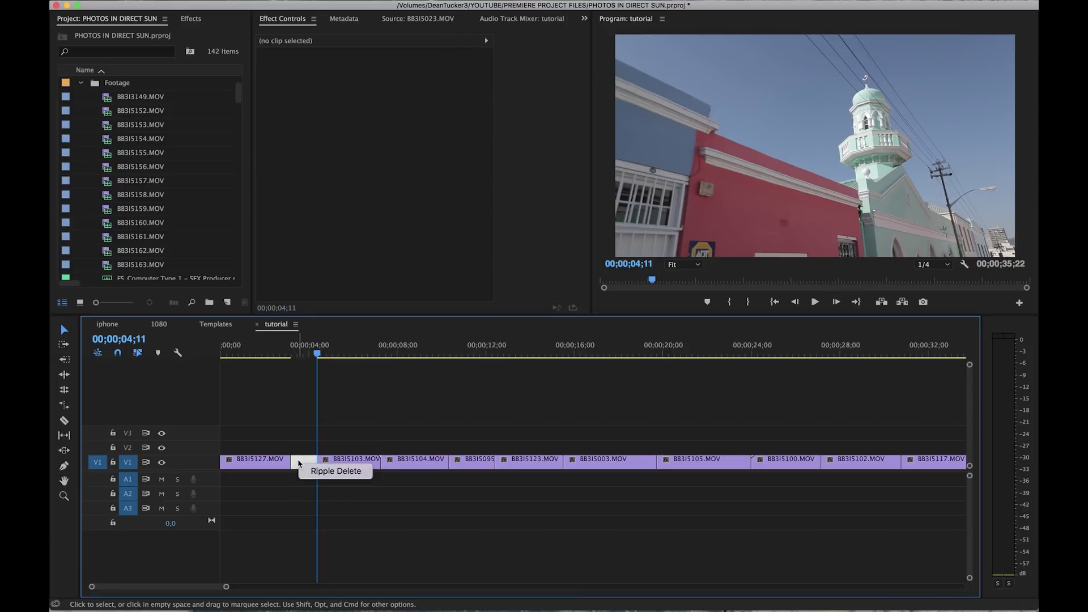
{"action": "left_click", "coordinate": [333, 472]}
Undo and redo the gap removal, ending with a ripple delete so later V1 clips shift left
{"action": "key", "text": "super+z"}
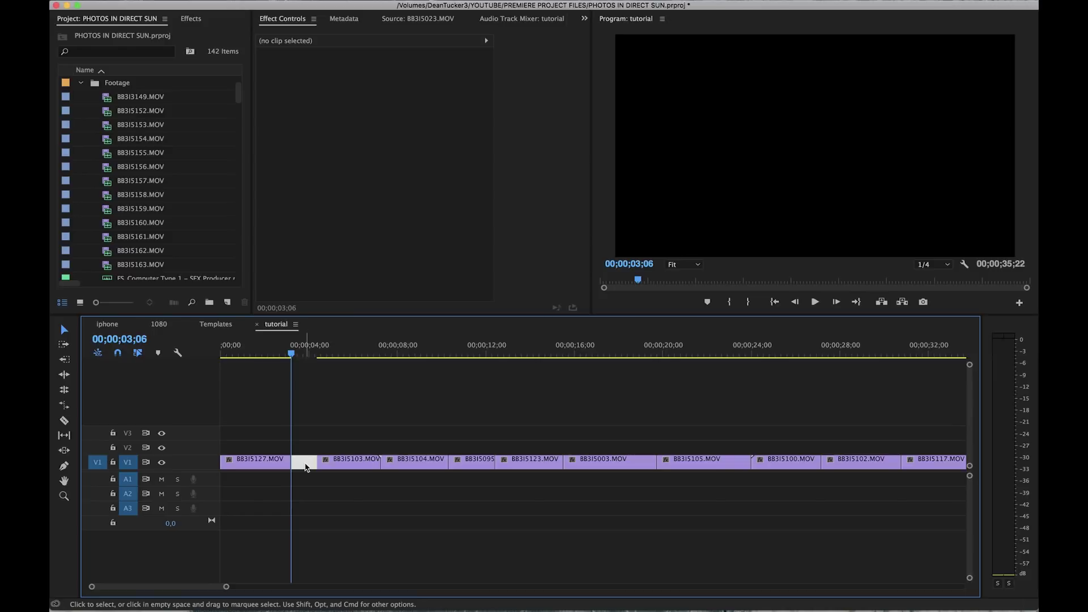
{"action": "key", "text": "Delete"}
{"action": "key", "text": "super+z"}
{"action": "right_click", "coordinate": [304, 467]}
{"action": "left_click", "coordinate": [305, 468]}
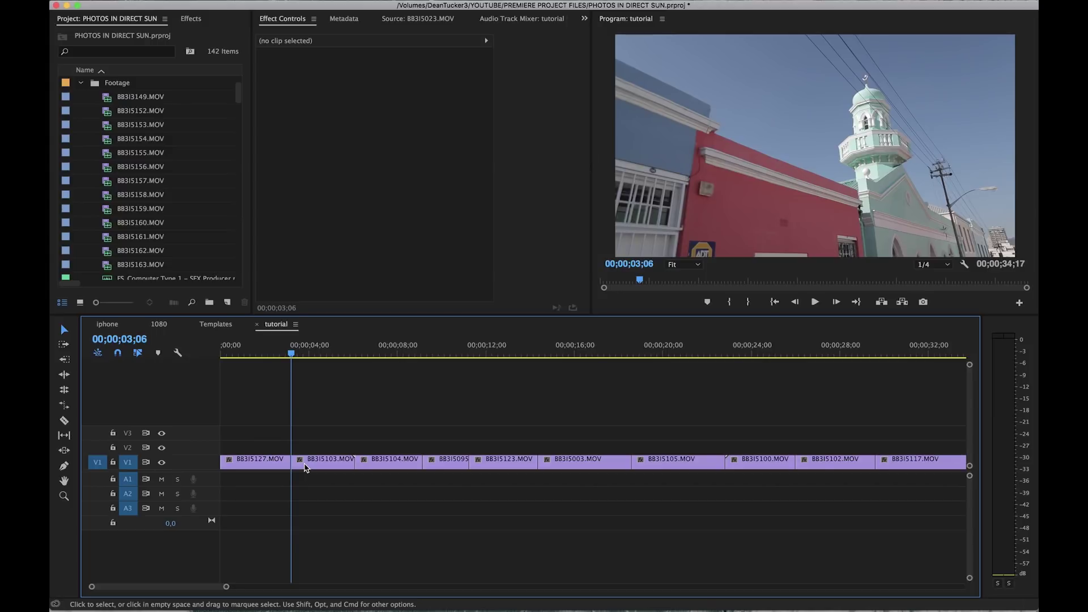
Ripple-trim BB3I5103's start to the playhead with Q, then undo the trim
{"action": "mouse_move", "coordinate": [309, 356]}
{"action": "left_mouse_down"}
{"action": "mouse_move", "coordinate": [295, 352]}
{"action": "mouse_move", "coordinate": [305, 353]}
{"action": "left_mouse_up"}
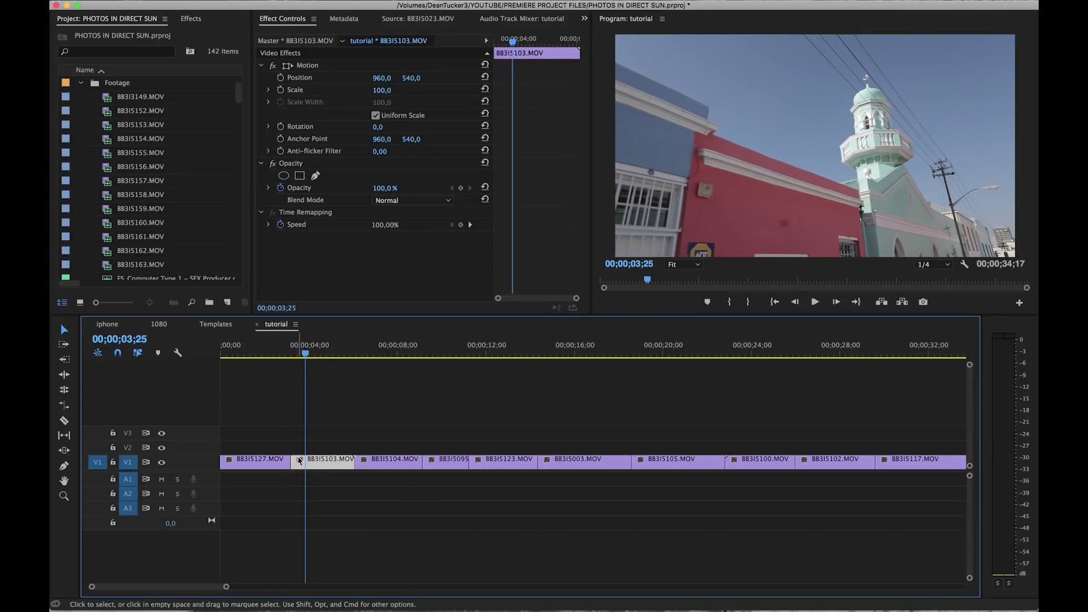
{"action": "key", "text": "q"}
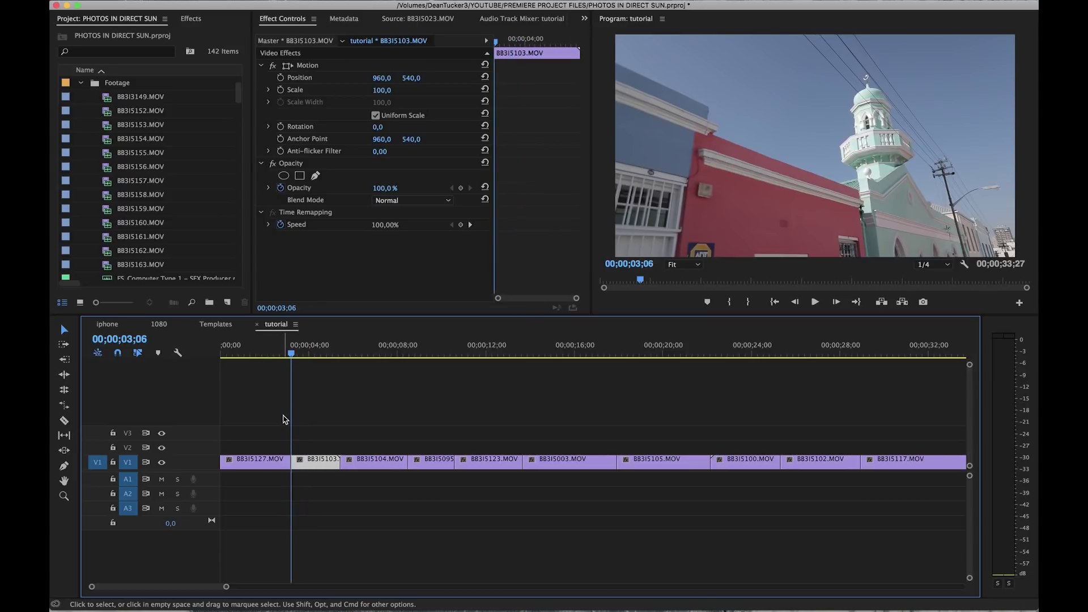
{"action": "key", "text": "cmd+z"}
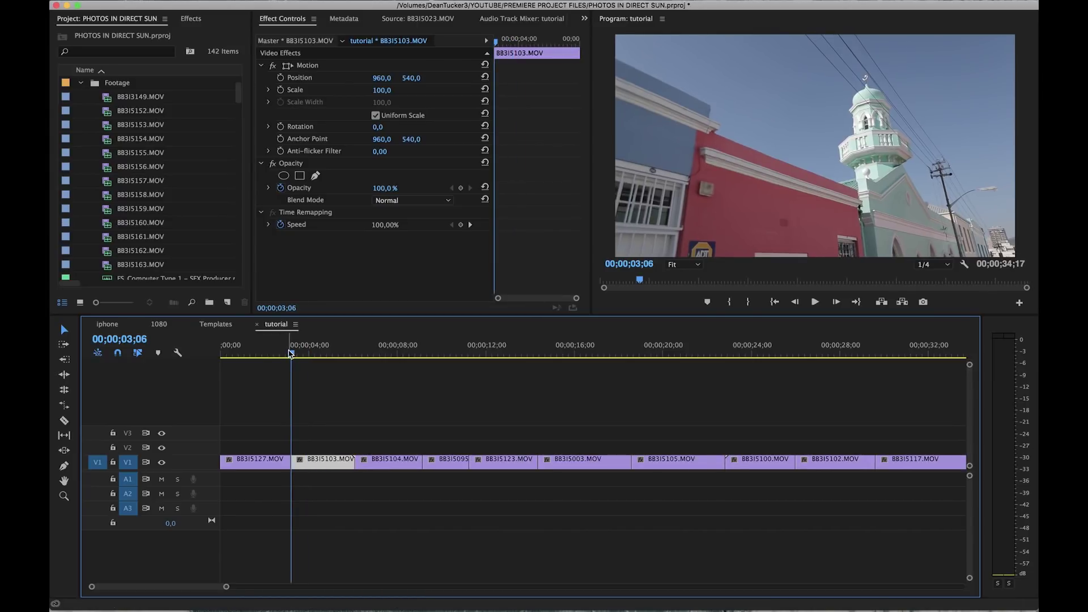
Razor-cut BB3I5103 at 00;00;03;27 and delete the small piece at its start
{"action": "left_click_drag", "start_coordinate": [291, 353], "coordinate": [306, 356]}
{"action": "left_click", "coordinate": [64, 420]}
{"action": "left_click", "coordinate": [305, 460]}
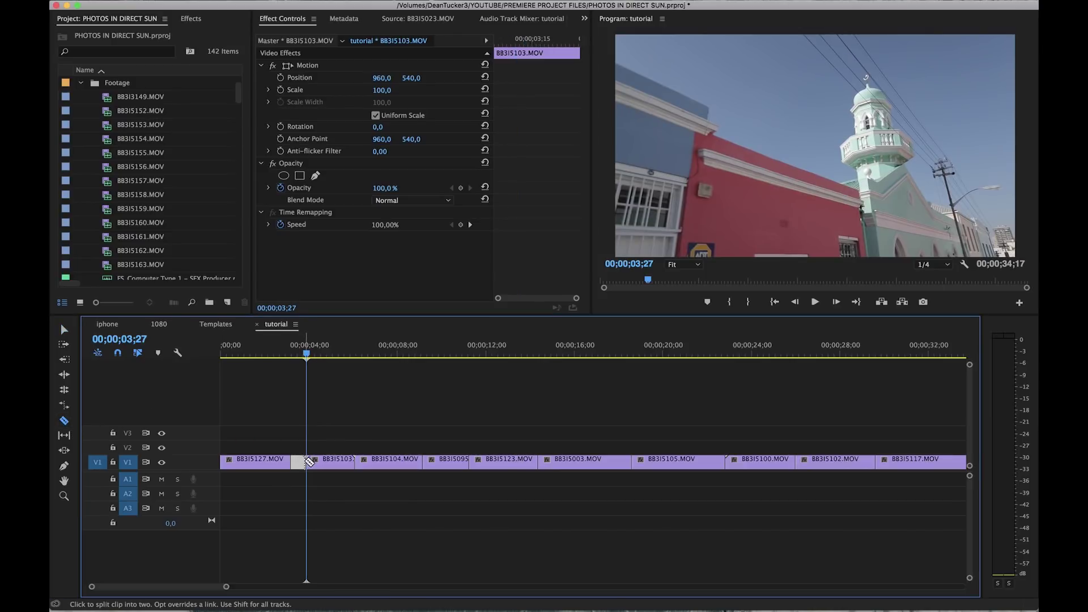
{"action": "key", "text": "v"}
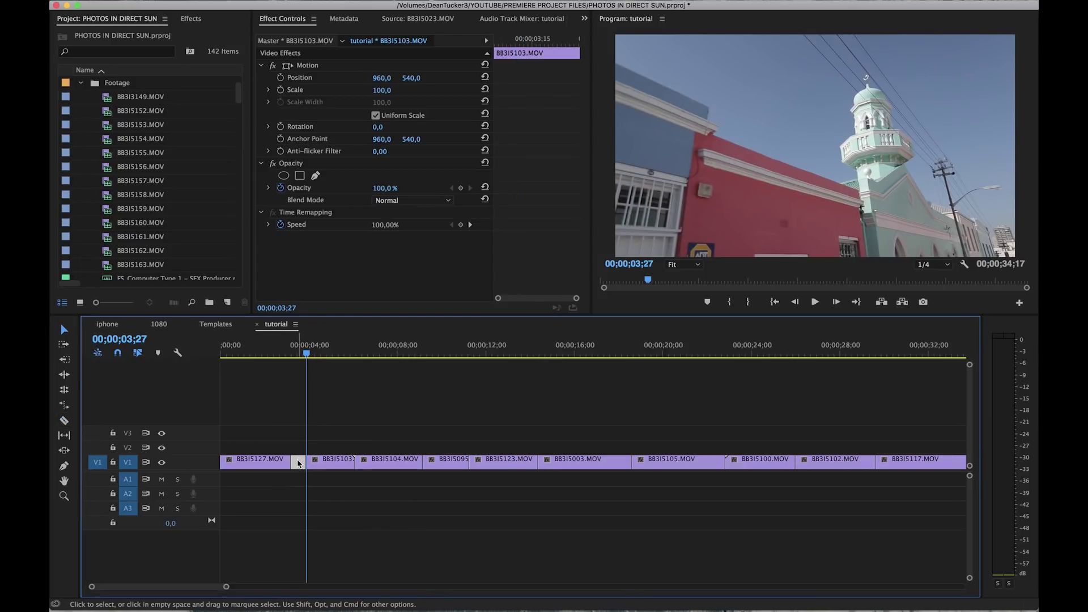
{"action": "key", "text": "Delete"}
Ripple-delete the empty gap before BB3I5103 so later clips shift left, then deselect all
{"action": "left_click", "coordinate": [297, 463]}
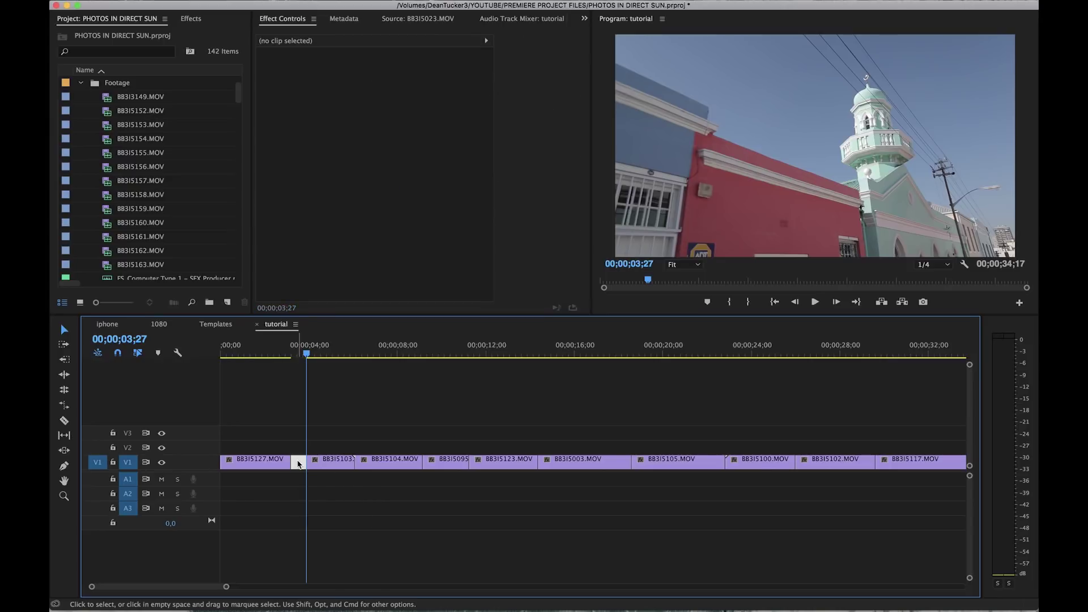
{"action": "left_click_drag", "start_coordinate": [318, 462], "coordinate": [319, 466]}
{"action": "right_click", "coordinate": [300, 466]}
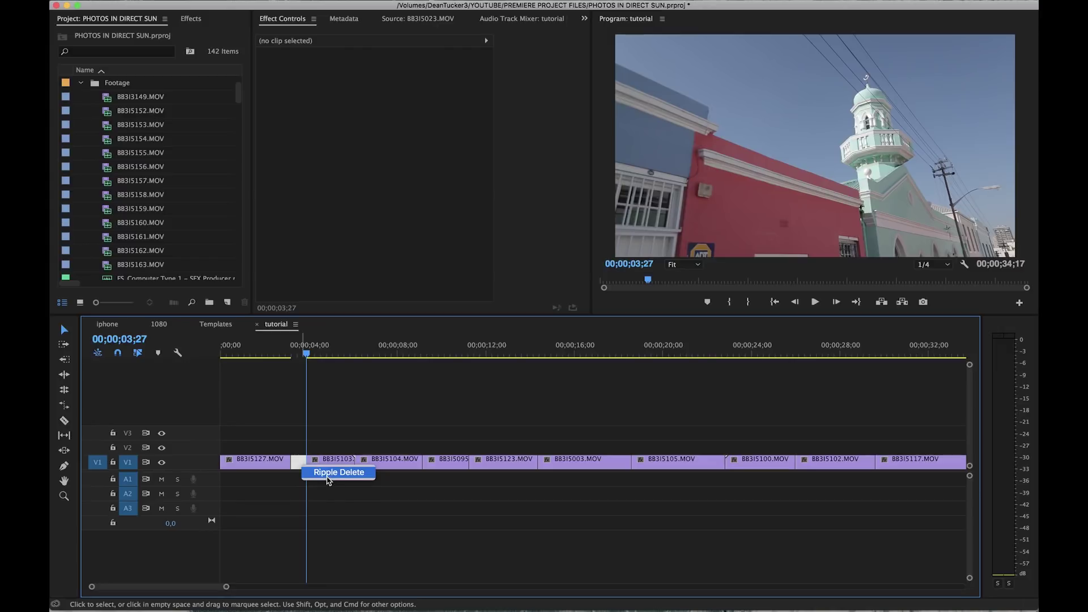
{"action": "key", "text": "Escape"}
{"action": "left_click", "coordinate": [327, 460]}
{"action": "key", "text": "Up"}
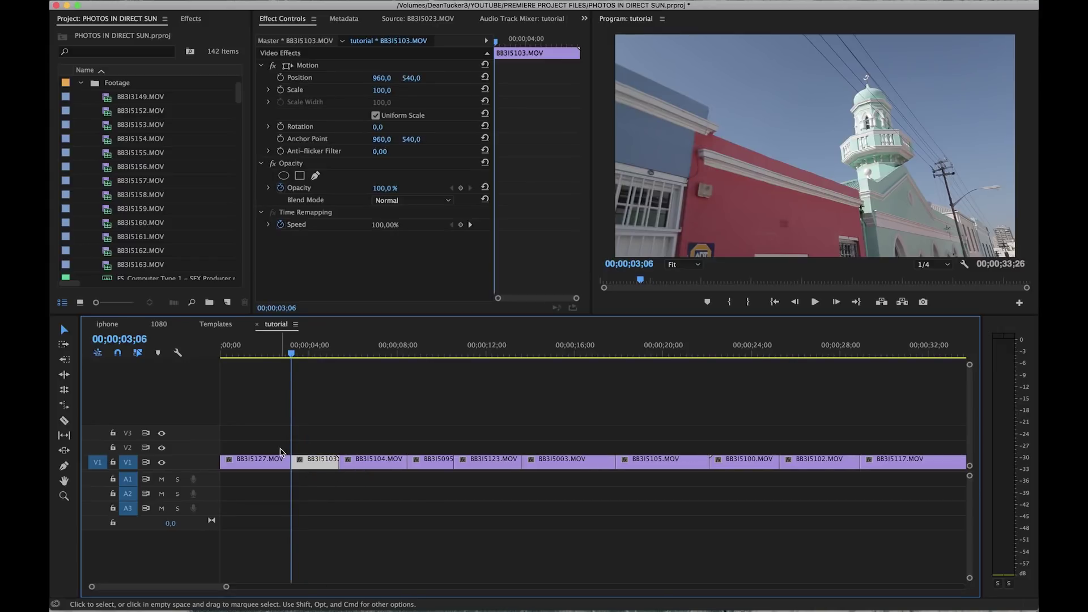
{"action": "left_click", "coordinate": [281, 451]}
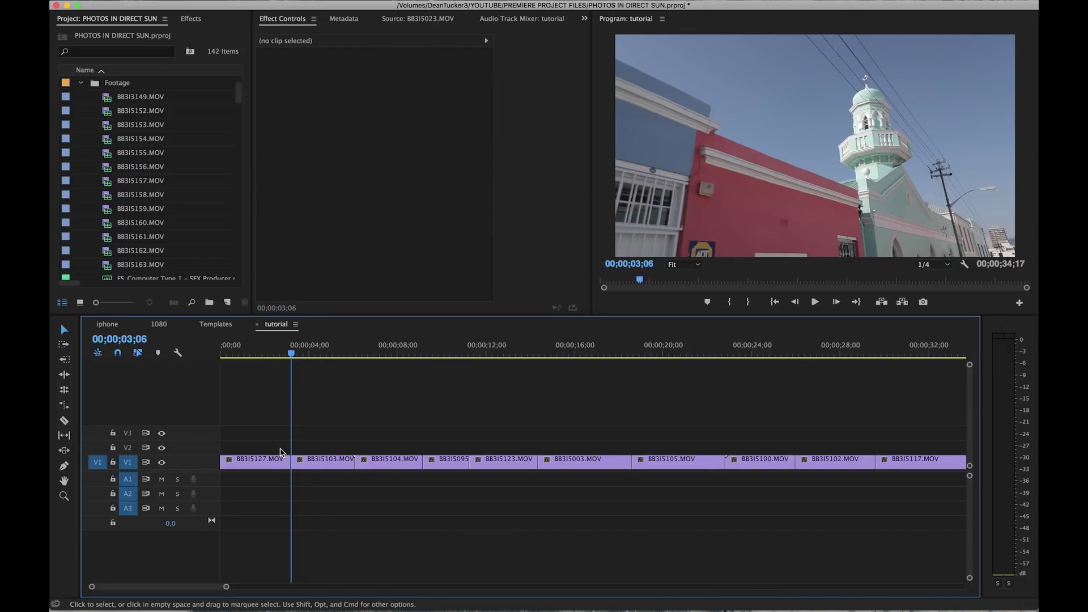
Ripple-trim BB3I5103's start at 00;00;03;26 and BB3I5105's start at about 20 seconds
{"action": "left_click_drag", "start_coordinate": [297, 355], "coordinate": [307, 357]}
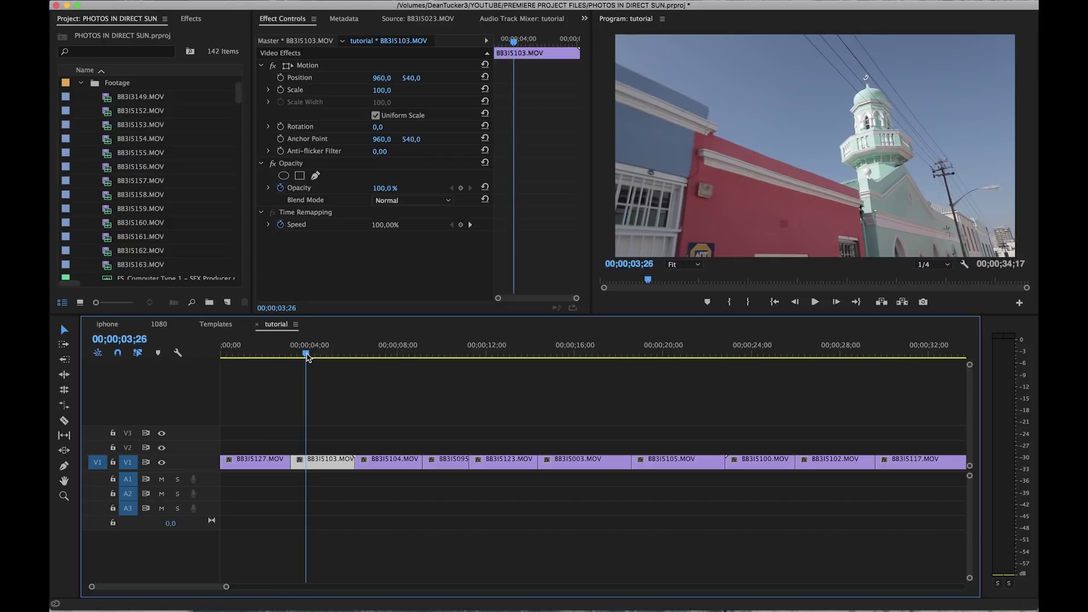
{"action": "key", "text": "q"}
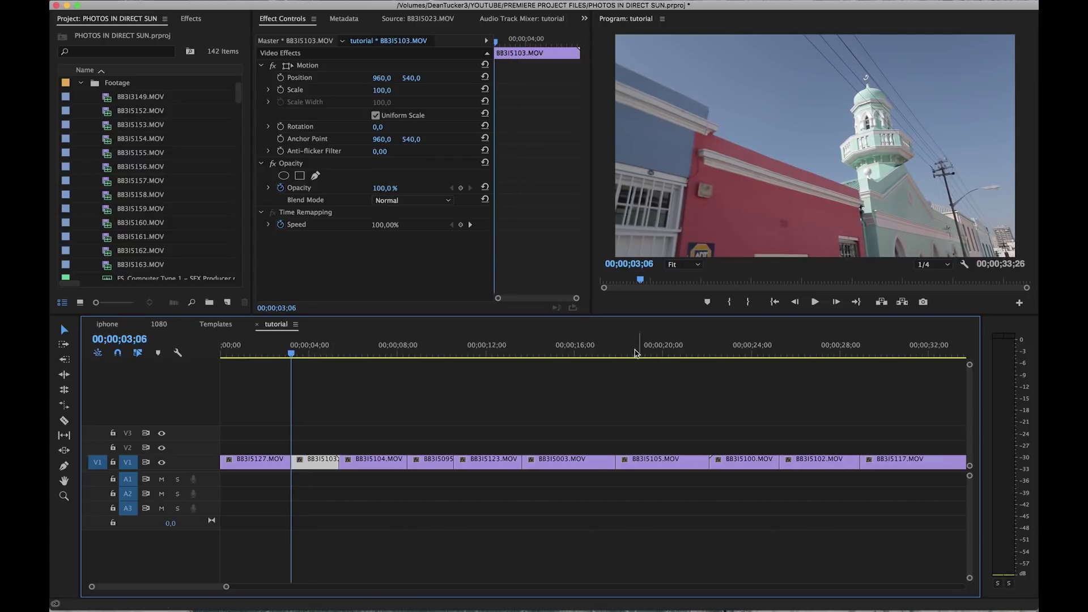
{"action": "left_click", "coordinate": [666, 352]}
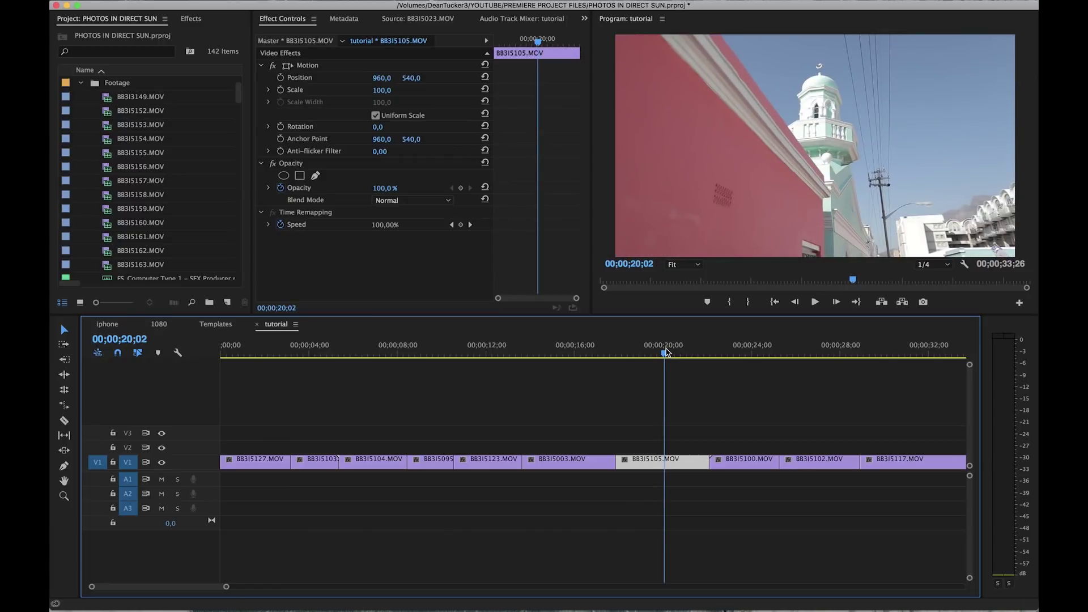
{"action": "key", "text": "q"}
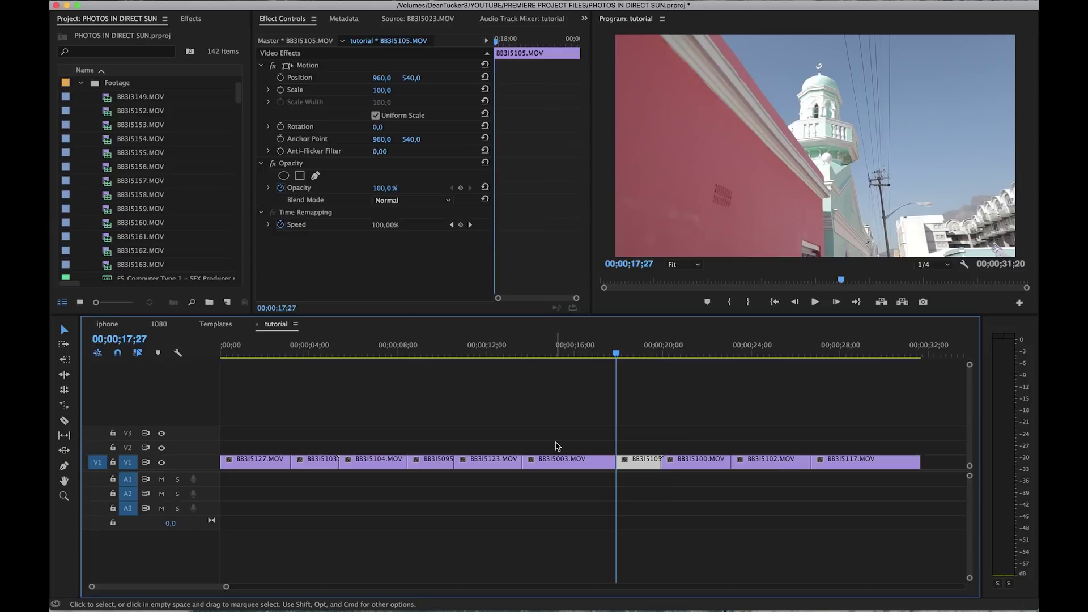
Ripple-trim BB3I5003's start with Q, then trim it back to 14;16 with W
{"action": "left_click_drag", "start_coordinate": [526, 355], "coordinate": [558, 353]}
{"action": "key", "text": "q"}
{"action": "left_click", "coordinate": [543, 353]}
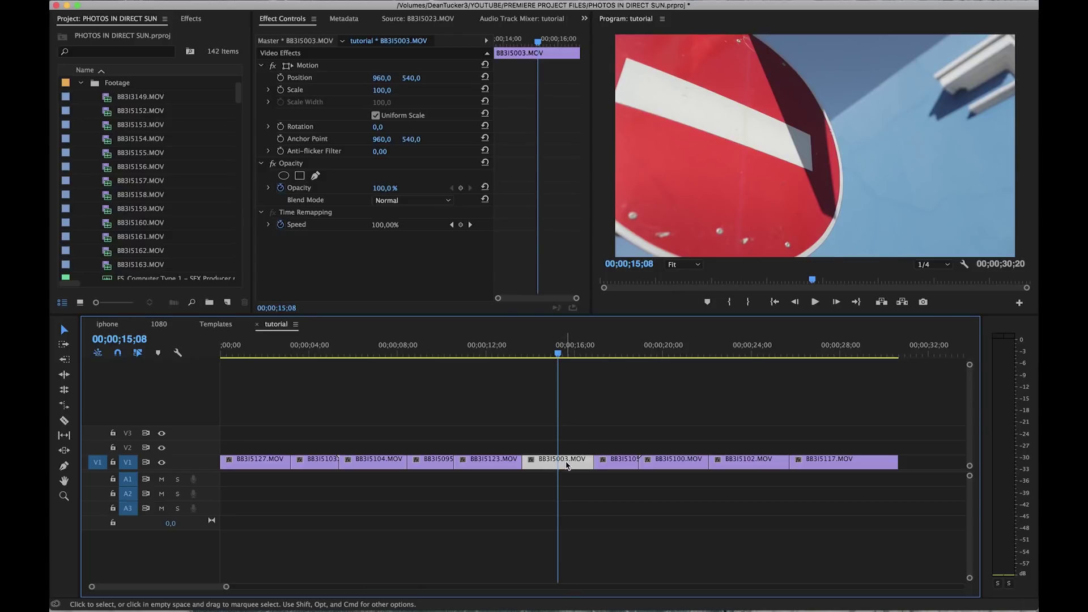
{"action": "key", "text": "w"}
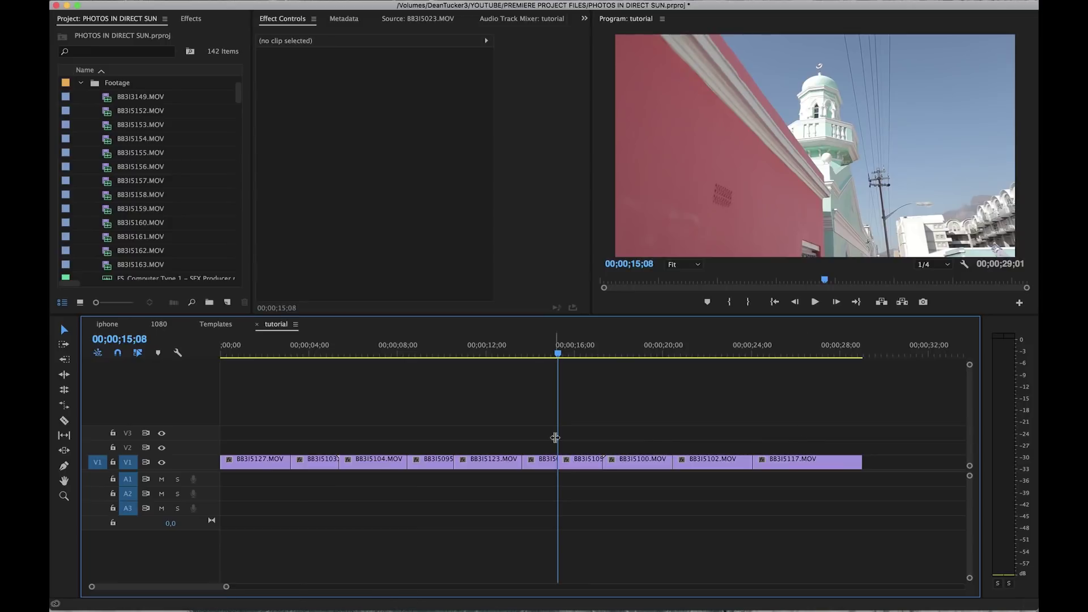
{"action": "left_click", "coordinate": [221, 350]}
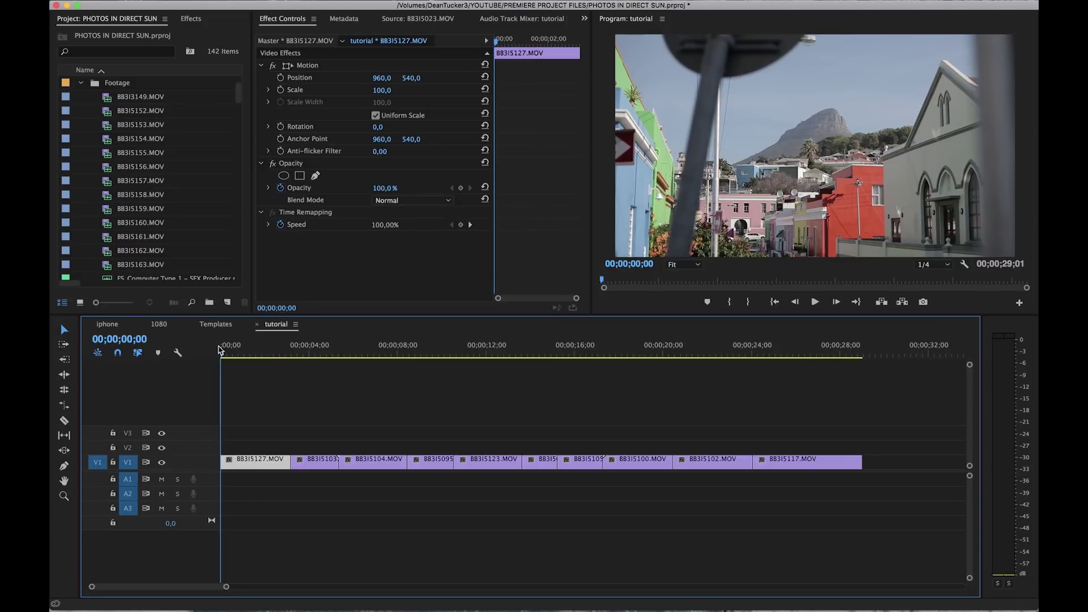
{"action": "left_click_drag", "start_coordinate": [220, 350], "coordinate": [390, 363]}
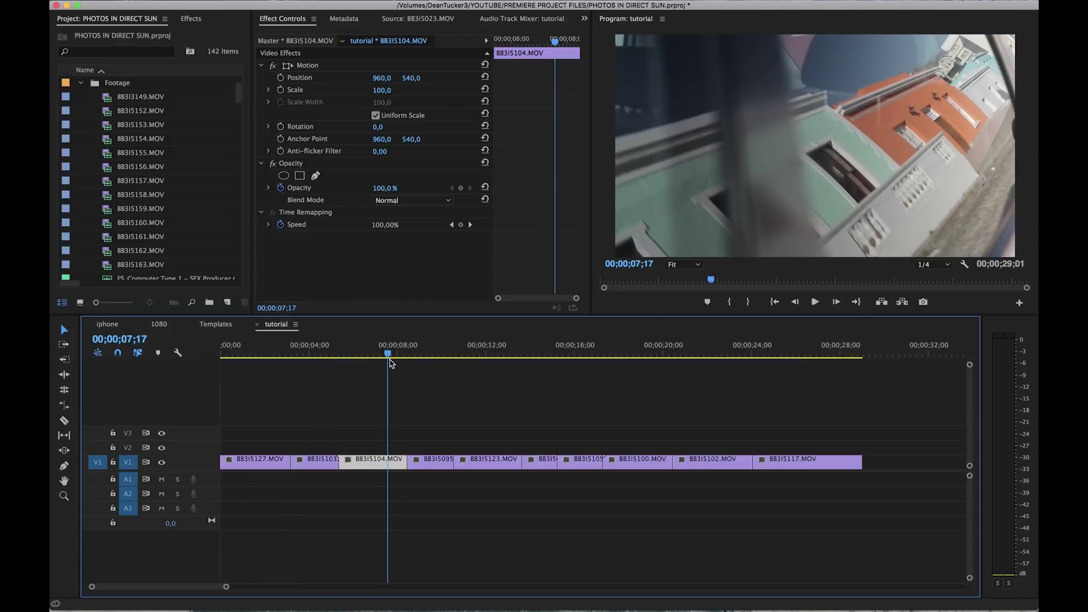
{"action": "left_click", "coordinate": [254, 351]}
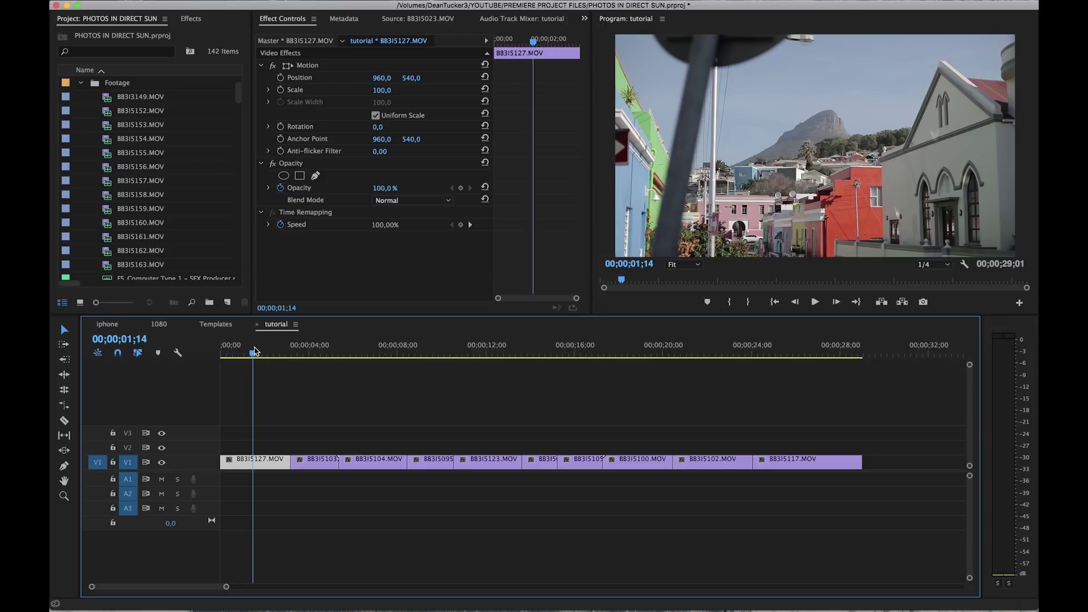
{"action": "left_click_drag", "start_coordinate": [254, 352], "coordinate": [239, 351]}
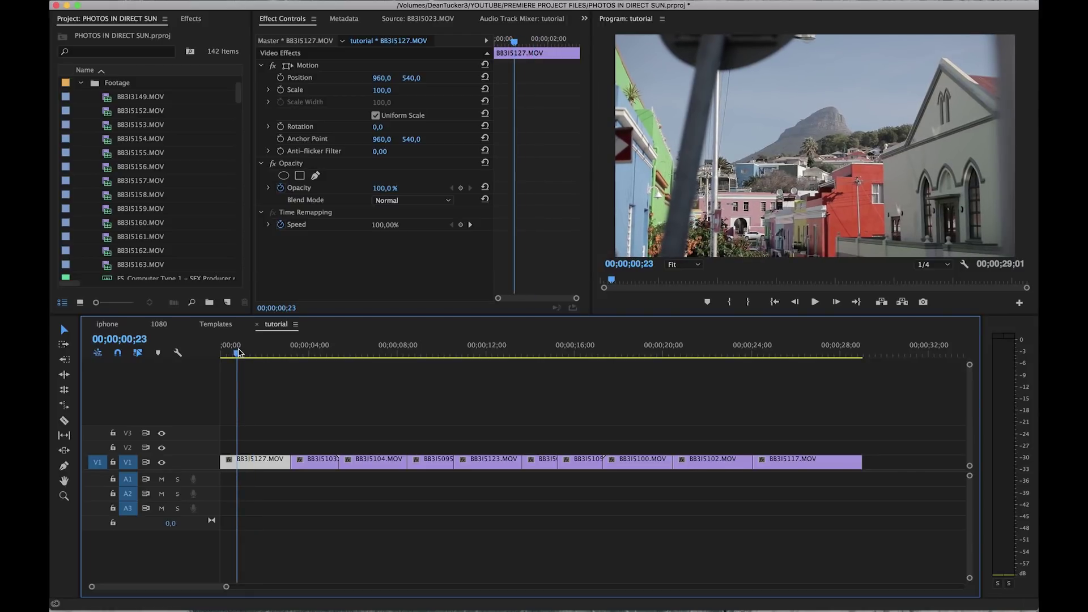
Play the sequence, ripple-trimming the first clip's start and end with Q and W
{"action": "key", "text": "q"}
{"action": "key", "text": "space"}
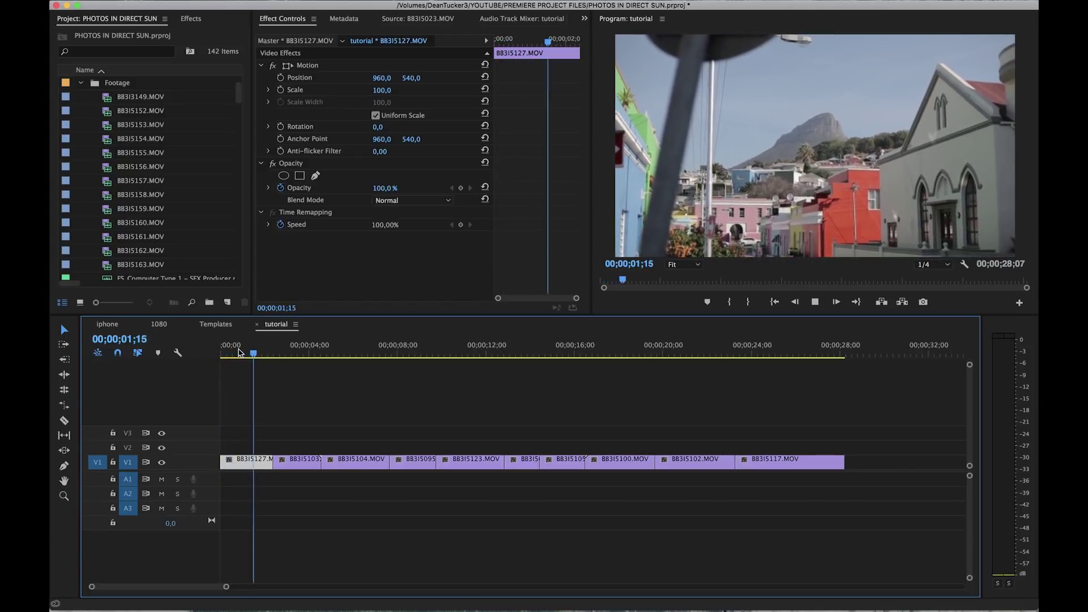
{"action": "key", "text": "w"}
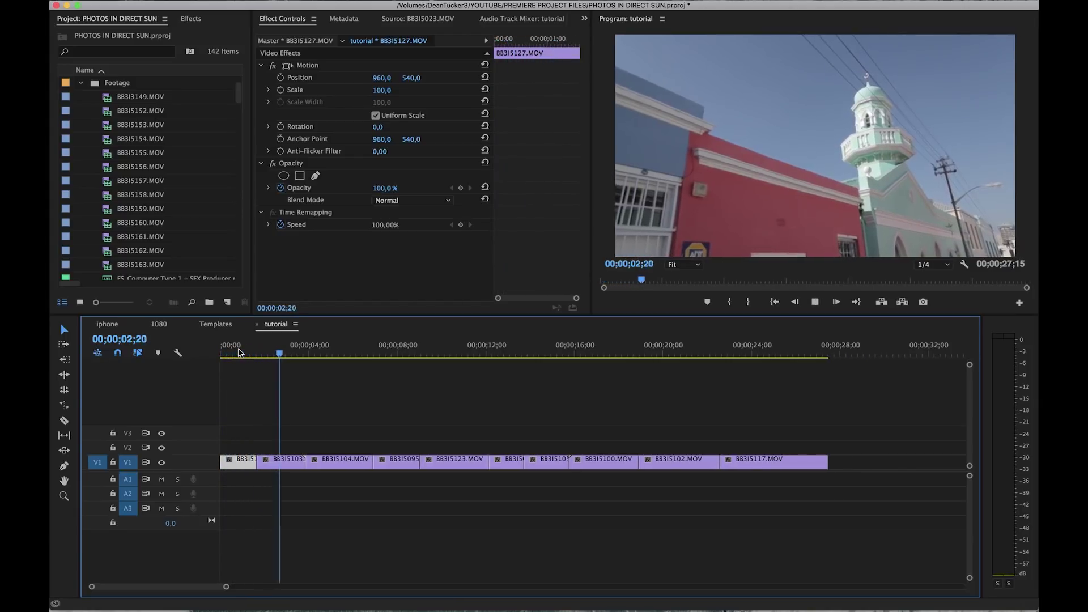
{"action": "key", "text": "space"}
Split BB3I5103 at the playhead, delete its tail, and ripple-delete the gap
{"action": "key", "text": "super+k"}
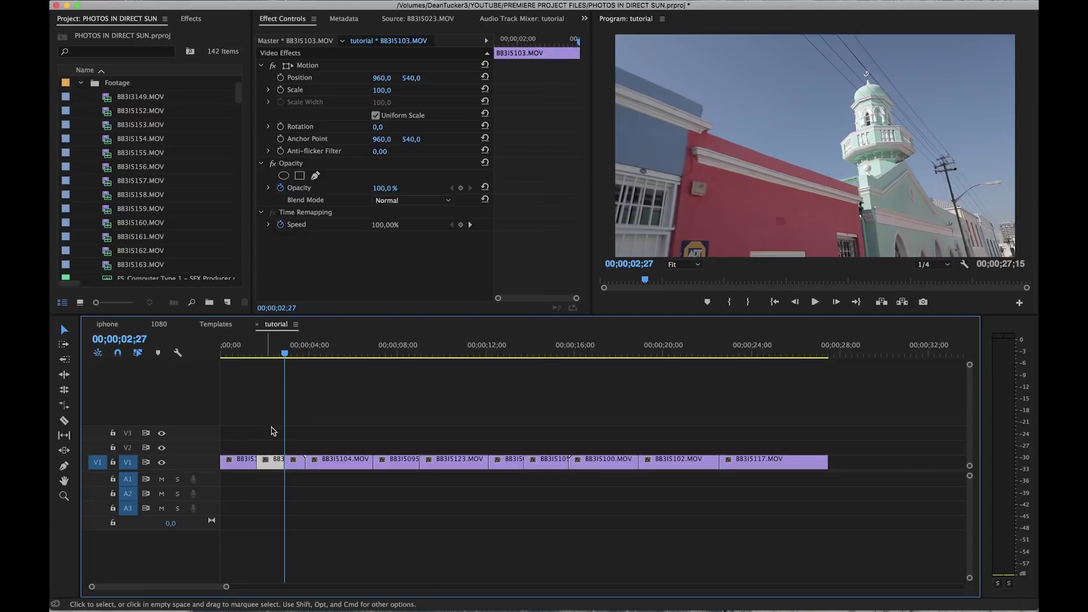
{"action": "left_click", "coordinate": [293, 460]}
{"action": "key", "text": "Delete"}
{"action": "left_click", "coordinate": [293, 459]}
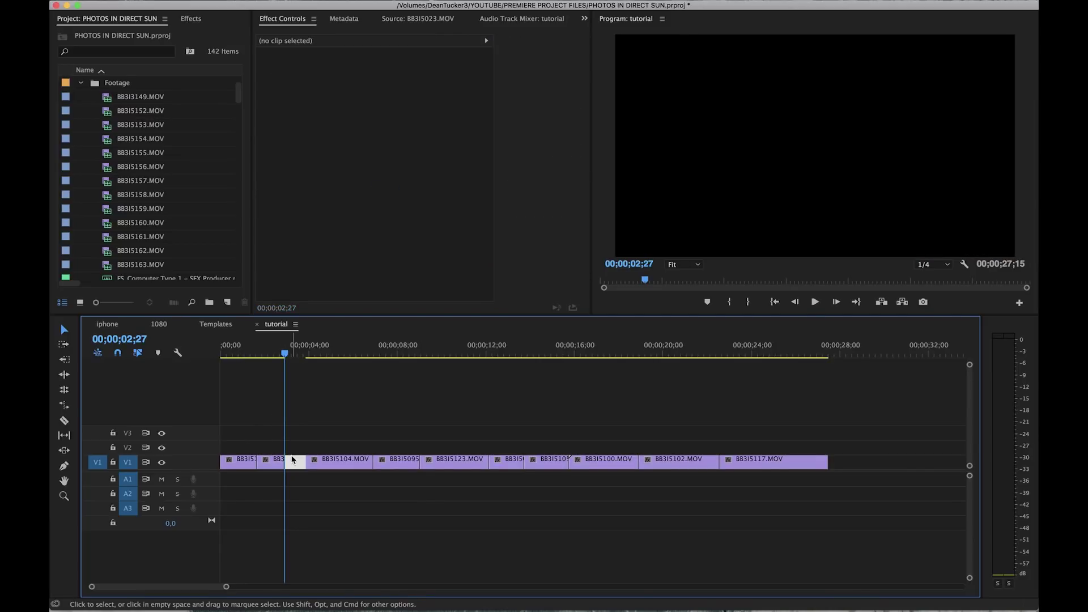
{"action": "key", "text": "Delete"}
{"action": "key", "text": "space"}
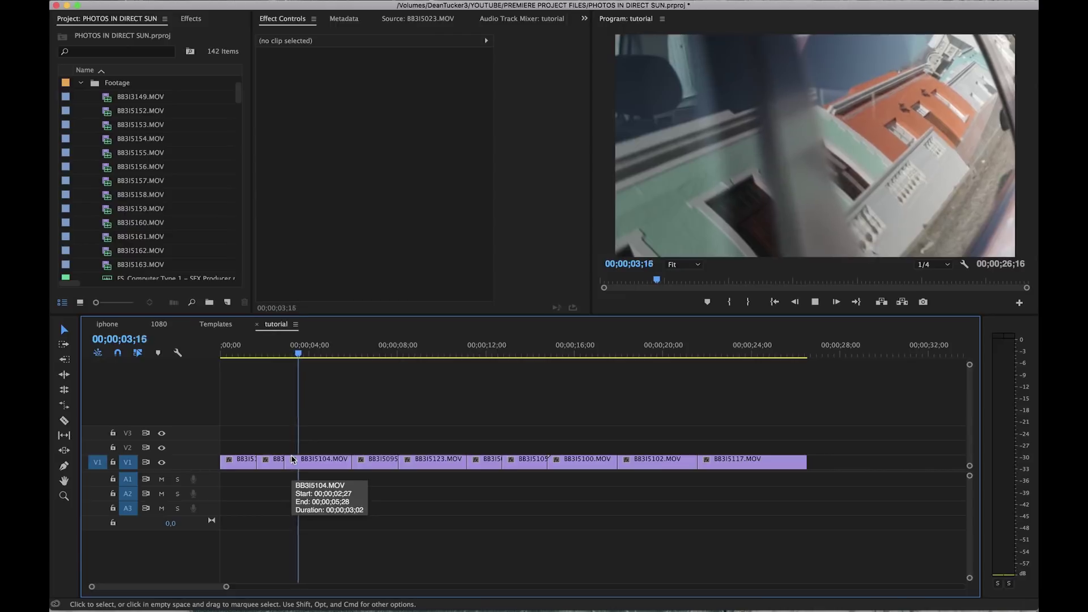
Ripple-trim BB3I5104's start and end at the playhead during playback
{"action": "left_click", "coordinate": [293, 460]}
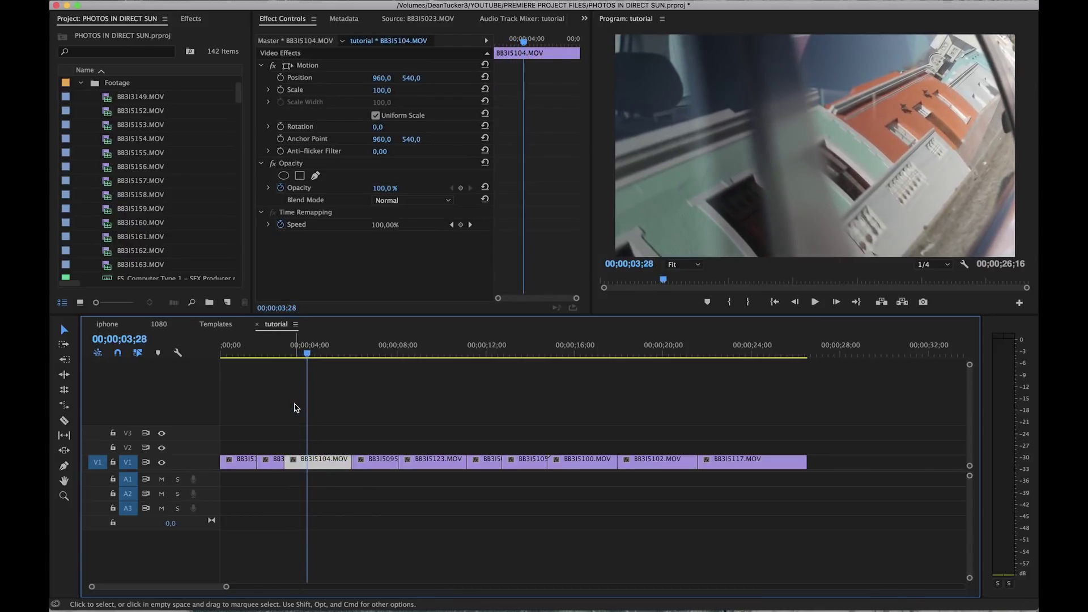
{"action": "key", "text": "q"}
{"action": "key", "text": "space"}
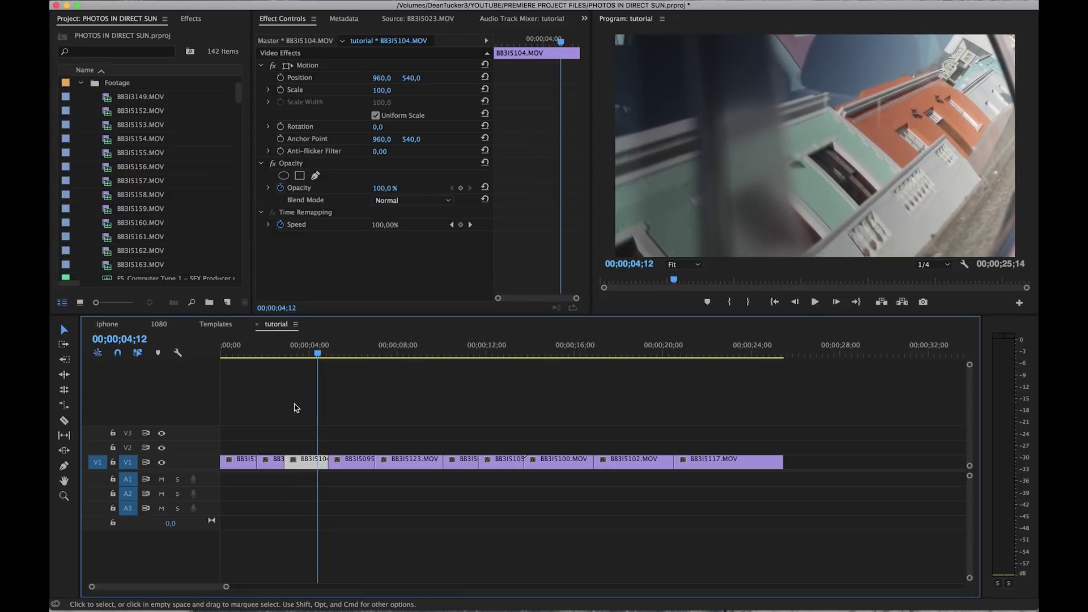
{"action": "key", "text": "w"}
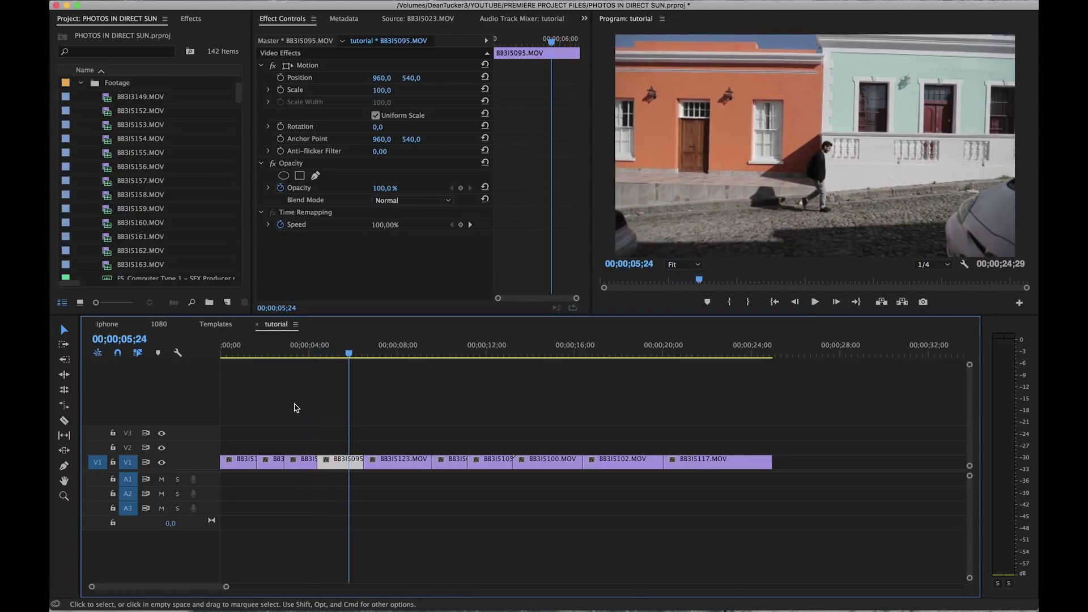
Ripple-trim the ends of BB3I5095, BB3I5123, BB3I5003, BB3I5100 and BB3I5102 with W during playback
{"action": "key", "text": "w"}
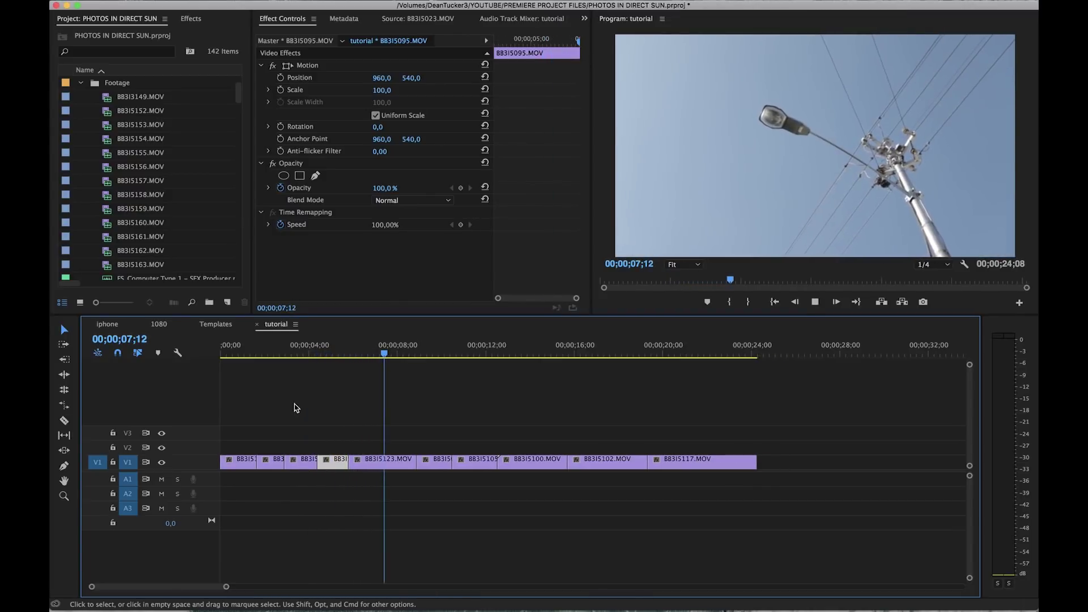
{"action": "key", "text": "w"}
{"action": "key", "text": "space"}
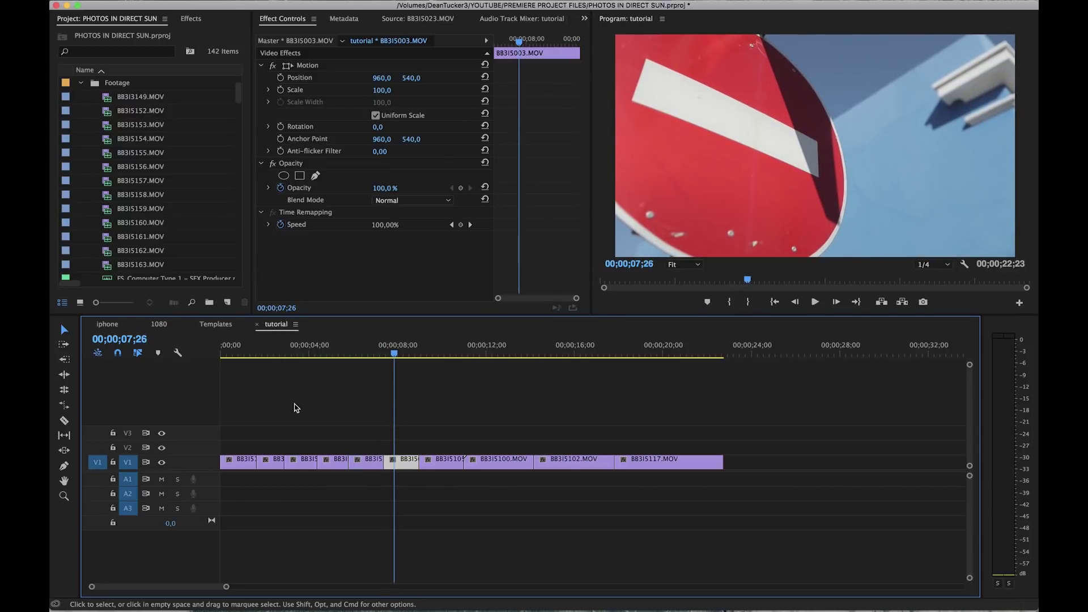
{"action": "key", "text": "w"}
{"action": "key", "text": "space"}
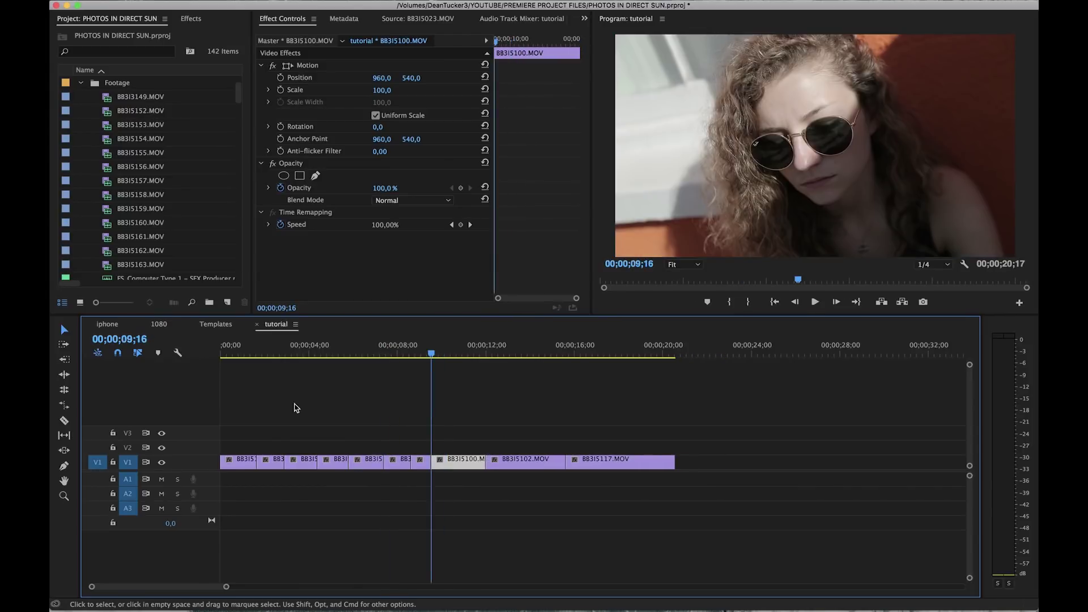
{"action": "key", "text": "w"}
{"action": "key", "text": "space"}
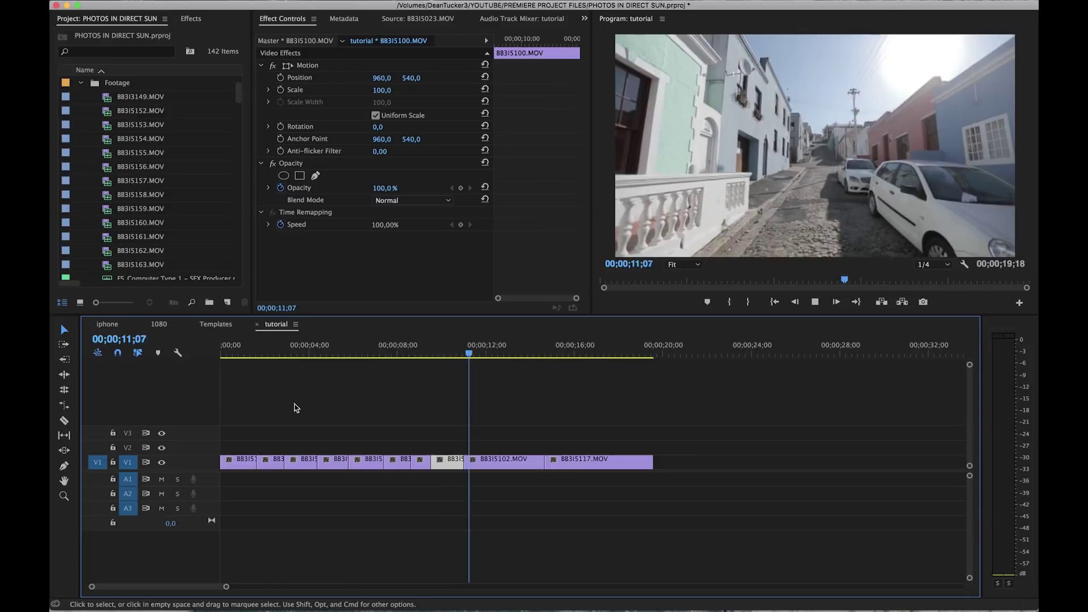
{"action": "key", "text": "w"}
{"action": "key", "text": "space"}
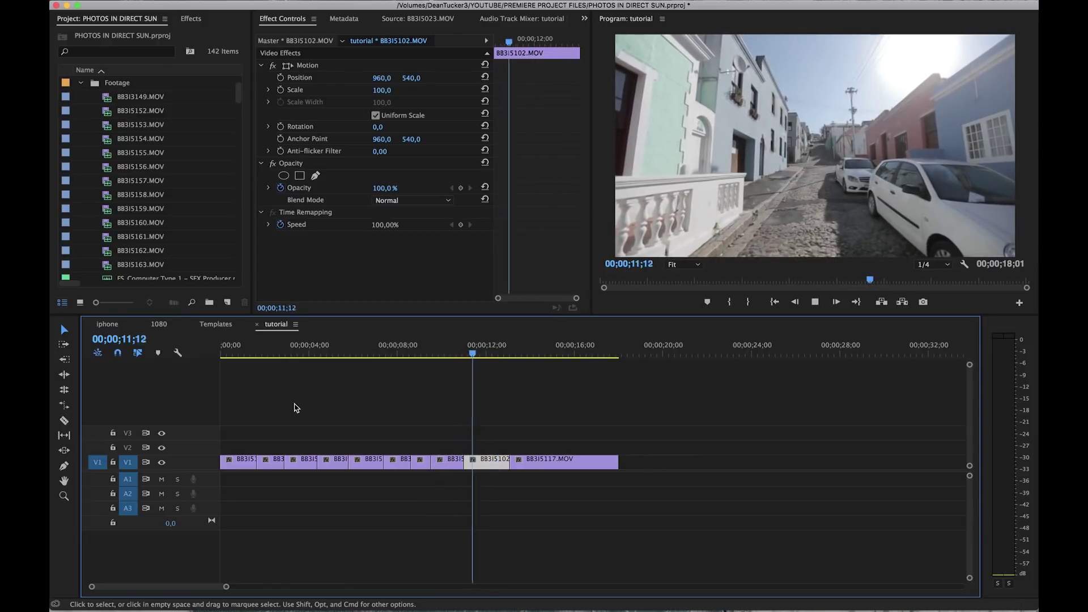
{"action": "key", "text": "w"}
{"action": "key", "text": "space"}
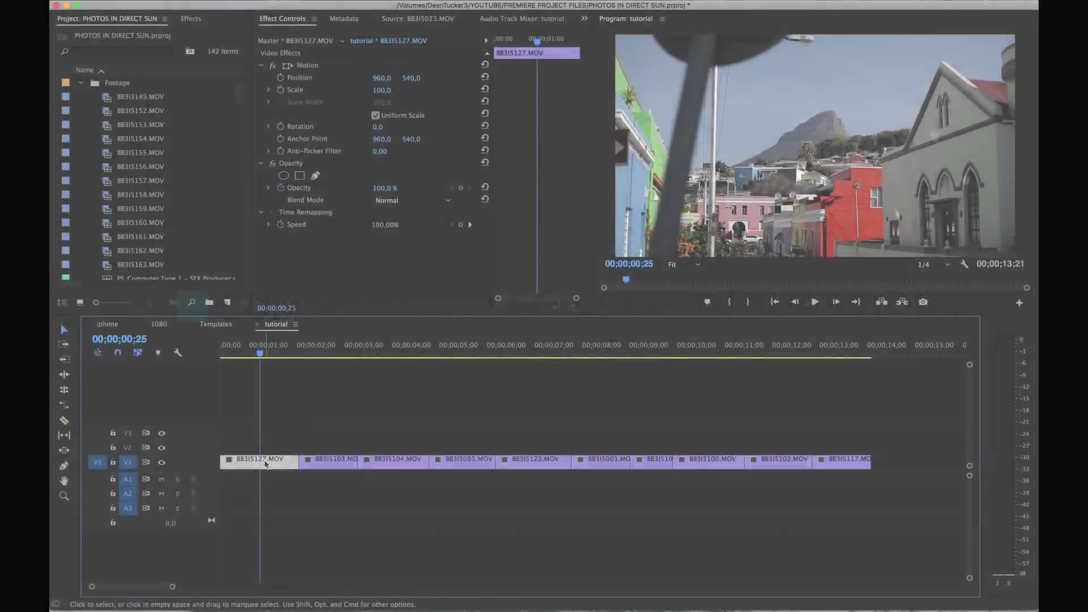
Bring up the context menu on clip BB3I5127 in track V1
{"action": "right_click", "coordinate": [264, 462]}
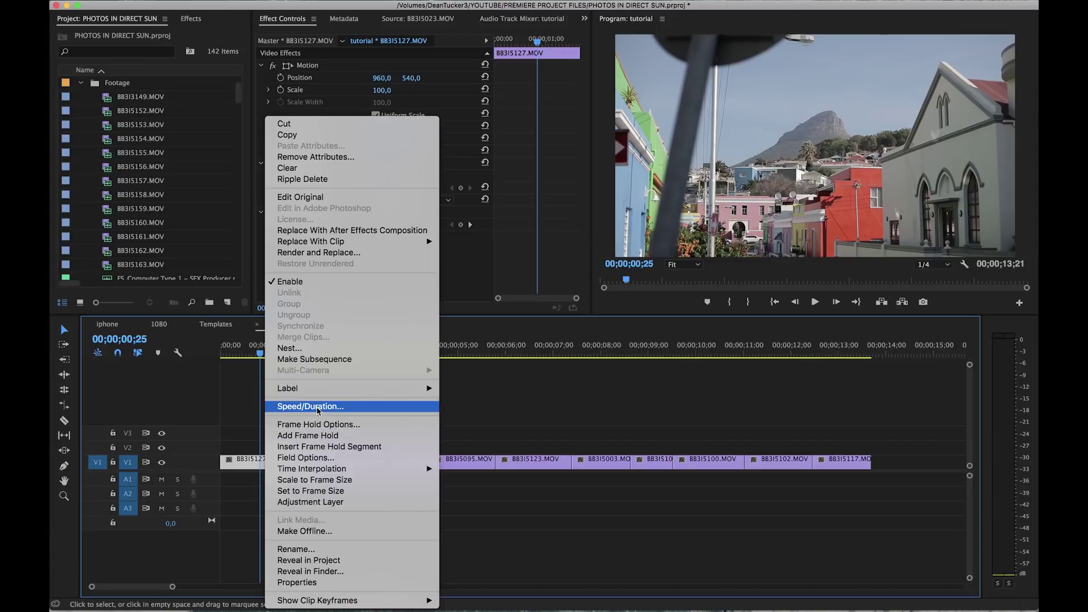
View BB3I5127's Speed/Duration settings (100%, 00;00;01;20) and cancel without changes
{"action": "left_click", "coordinate": [414, 408]}
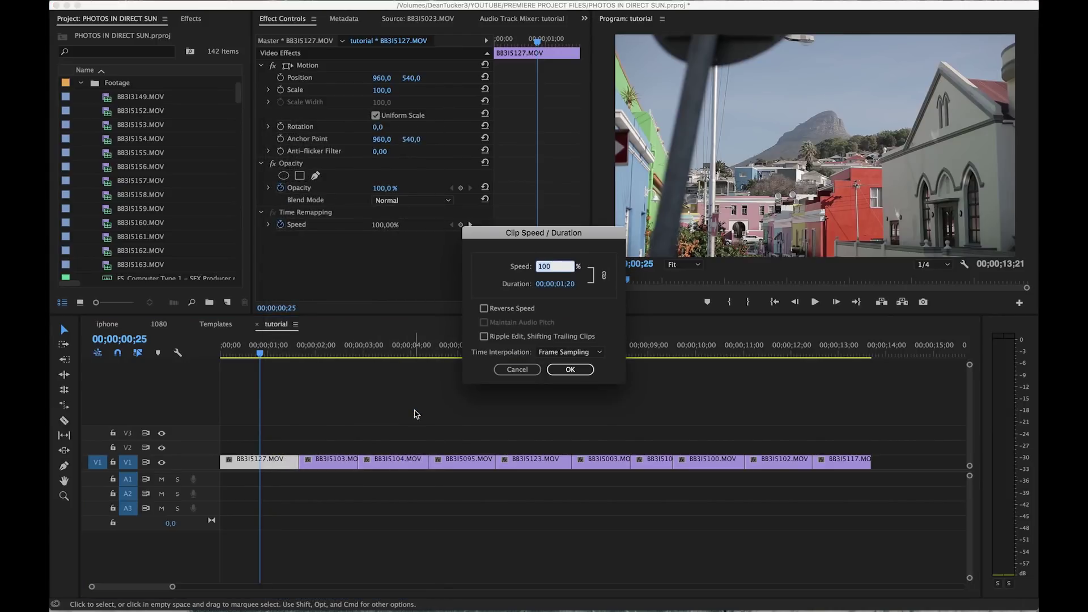
{"action": "left_click", "coordinate": [564, 370]}
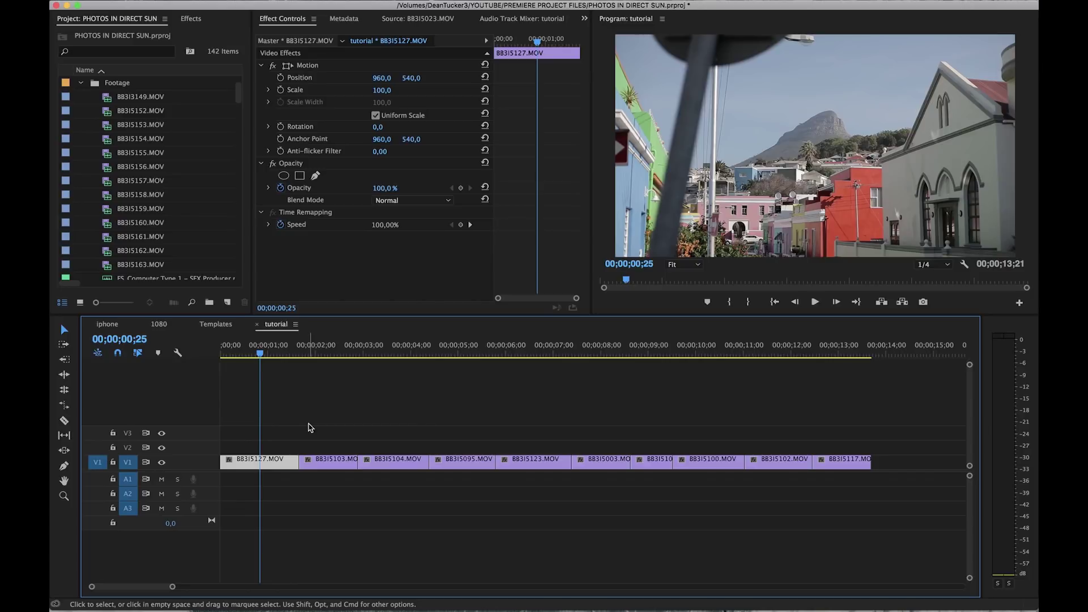
Open Clip Speed / Duration for BB3I5127 with Cmd+R and enter a speed of 2%
{"action": "right_click", "coordinate": [283, 464]}
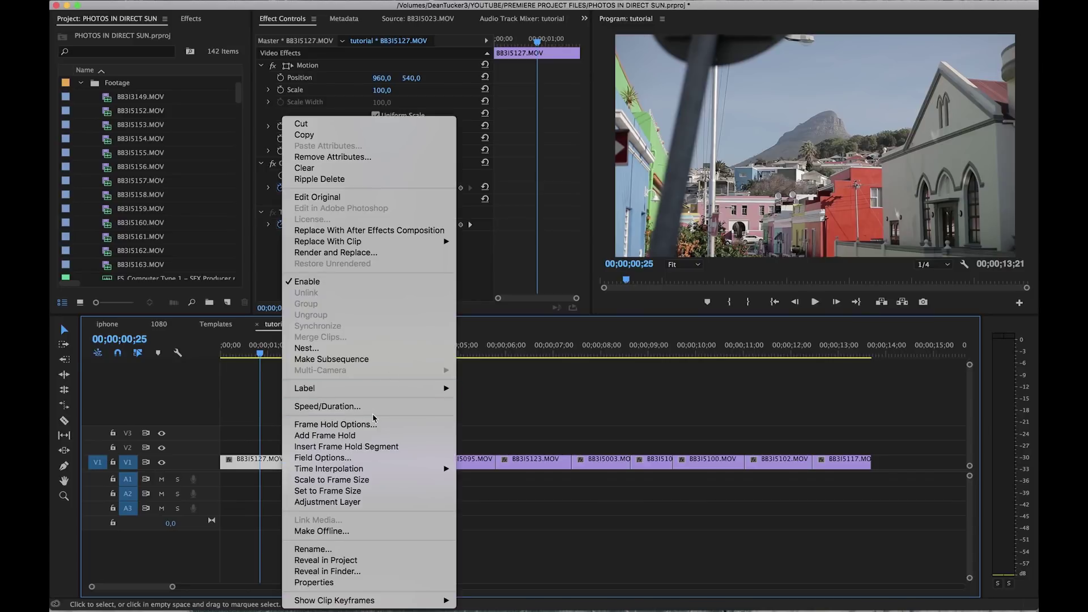
{"action": "left_click", "coordinate": [325, 436]}
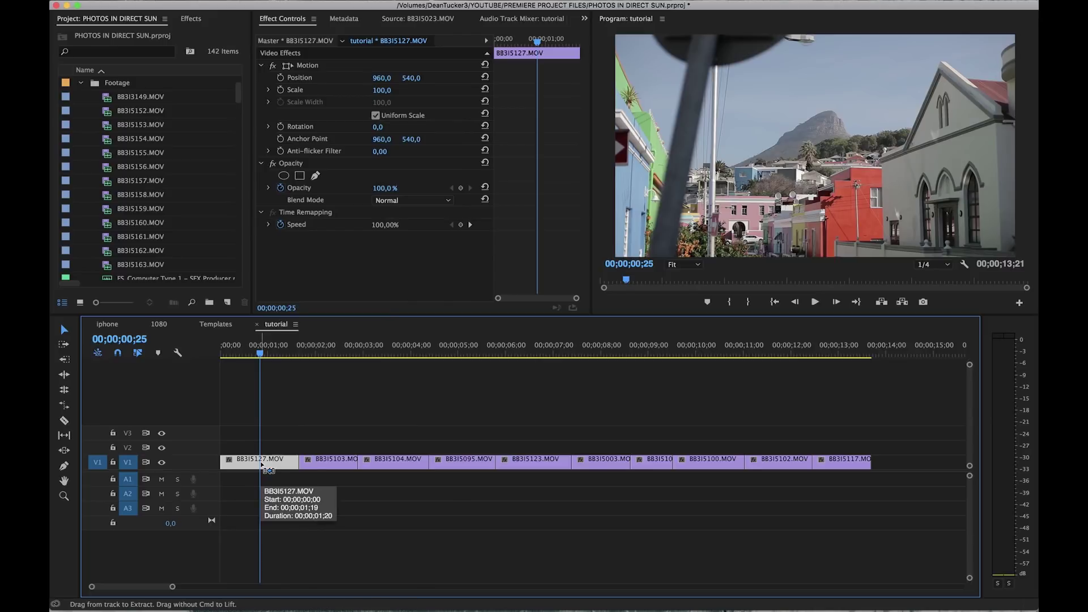
{"action": "key", "text": "super+r"}
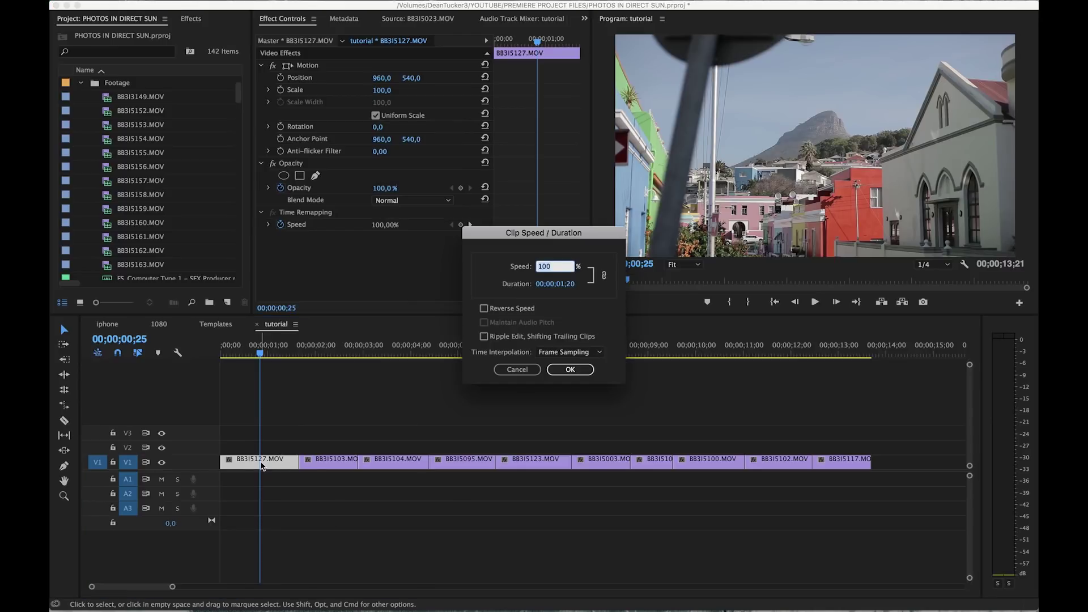
{"action": "type", "text": "2"}
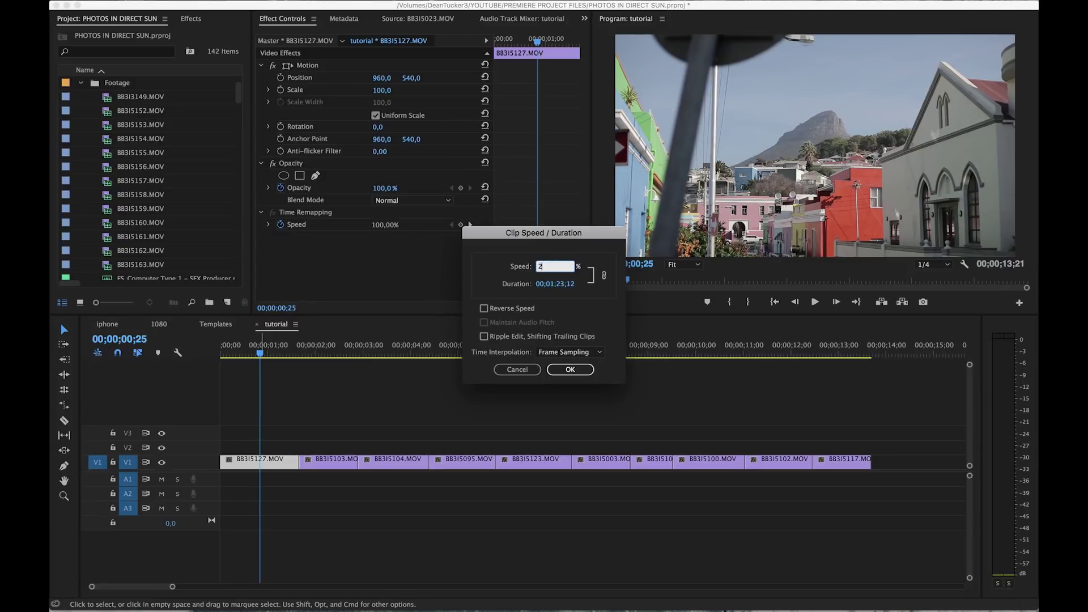